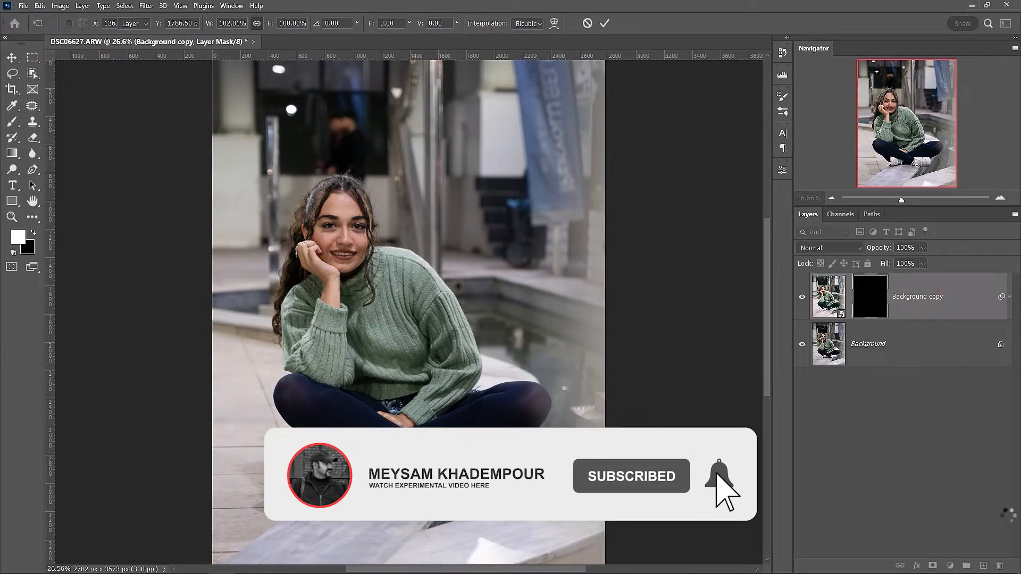
# - Replace the masked Background copy with a fresh duplicate of the Background layer, converted to a Smart Object
pyautogui.press('Return')
pyautogui.moveTo(953, 302); pyautogui.dragTo(1000, 565)
pyautogui.moveTo(906, 297); pyautogui.dragTo(984, 565)
pyautogui.rightClick(901, 317)
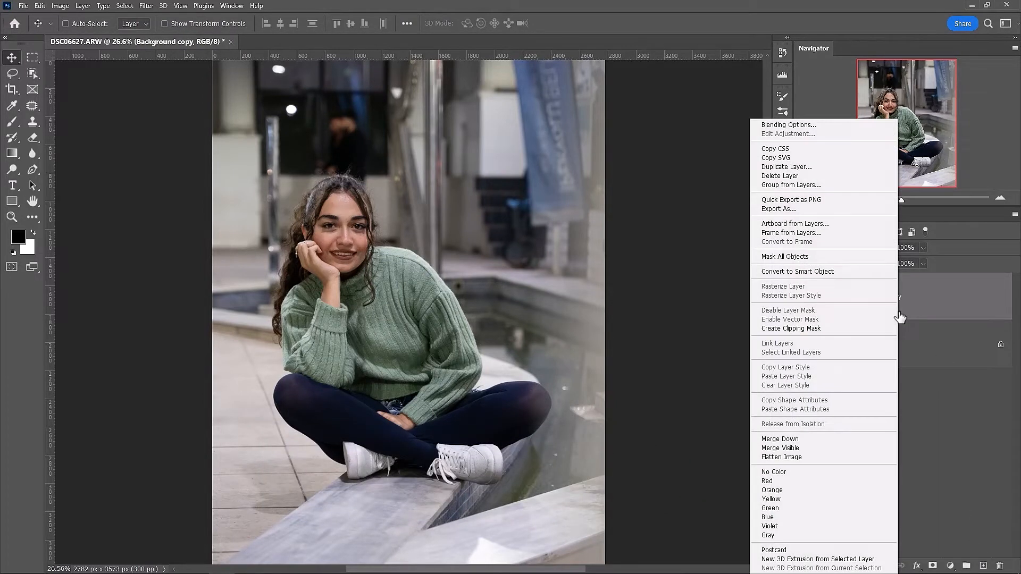
pyautogui.click(836, 279)
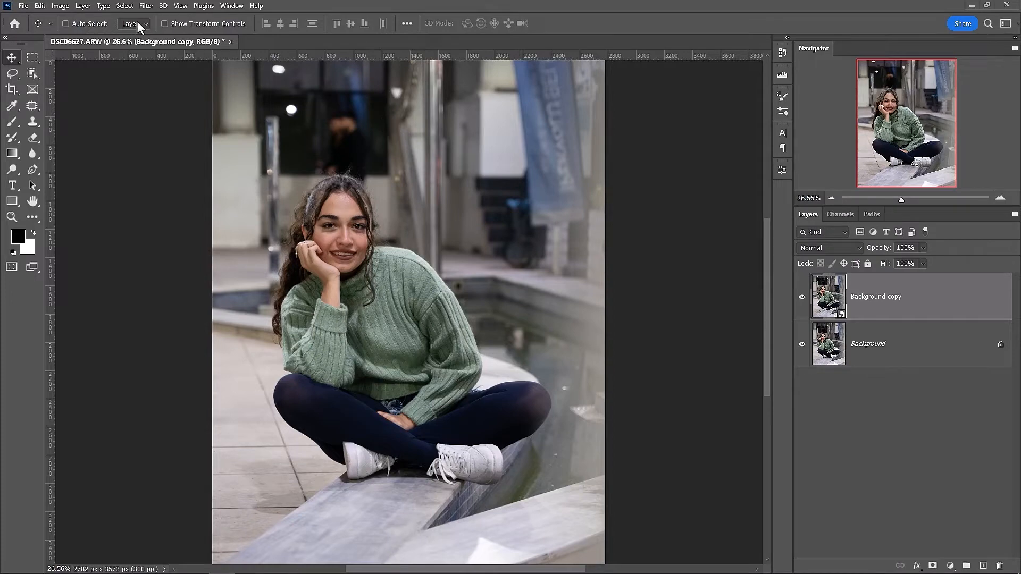
# - Apply the Camera Raw Filter to the Background copy and set Temperature to +14 and Tint to -10
pyautogui.click(146, 6)
pyautogui.click(155, 80)
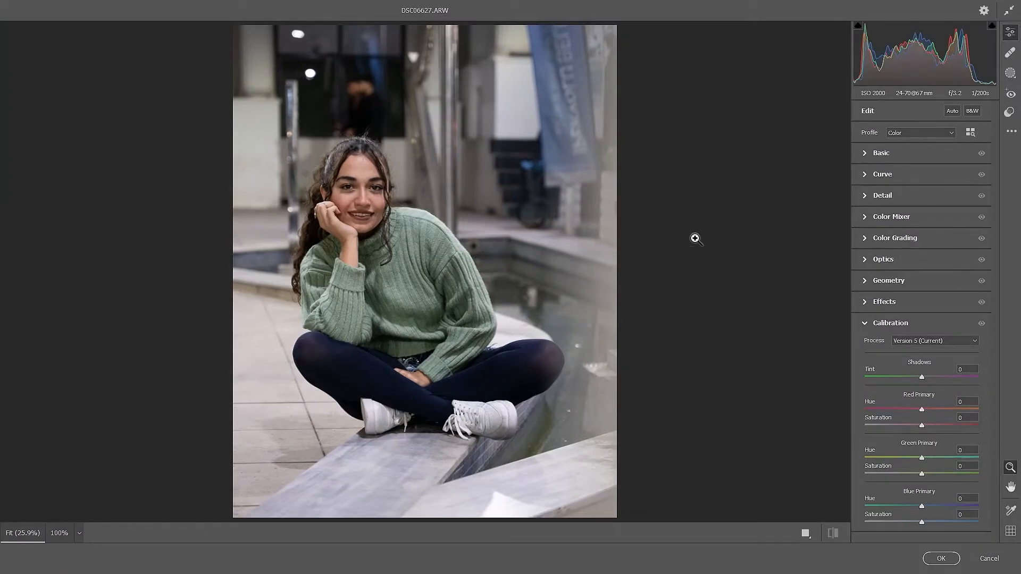
pyautogui.click(866, 153)
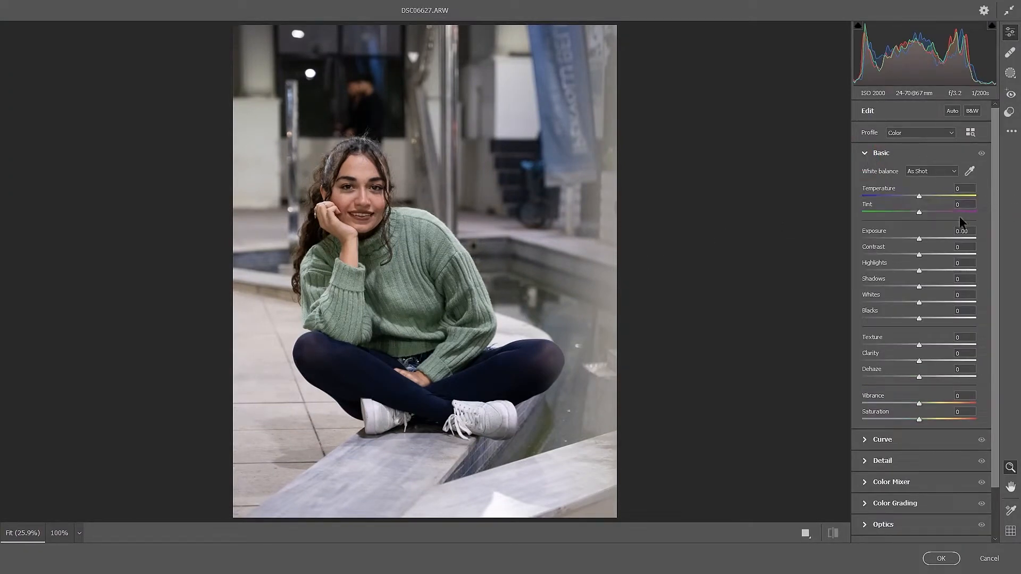
pyautogui.moveTo(920, 196); pyautogui.dragTo(927, 196)
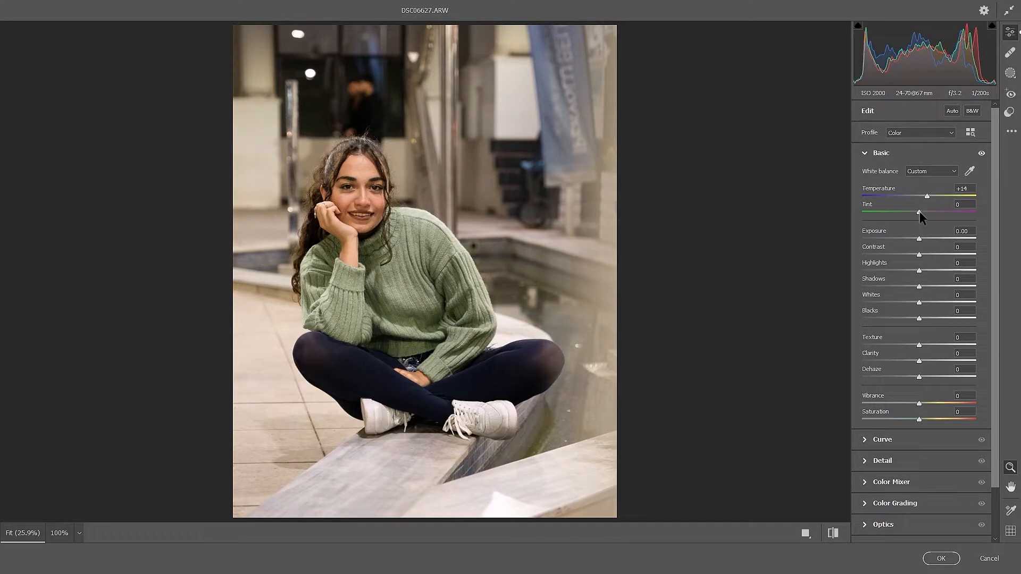
pyautogui.moveTo(920, 211); pyautogui.dragTo(913, 212)
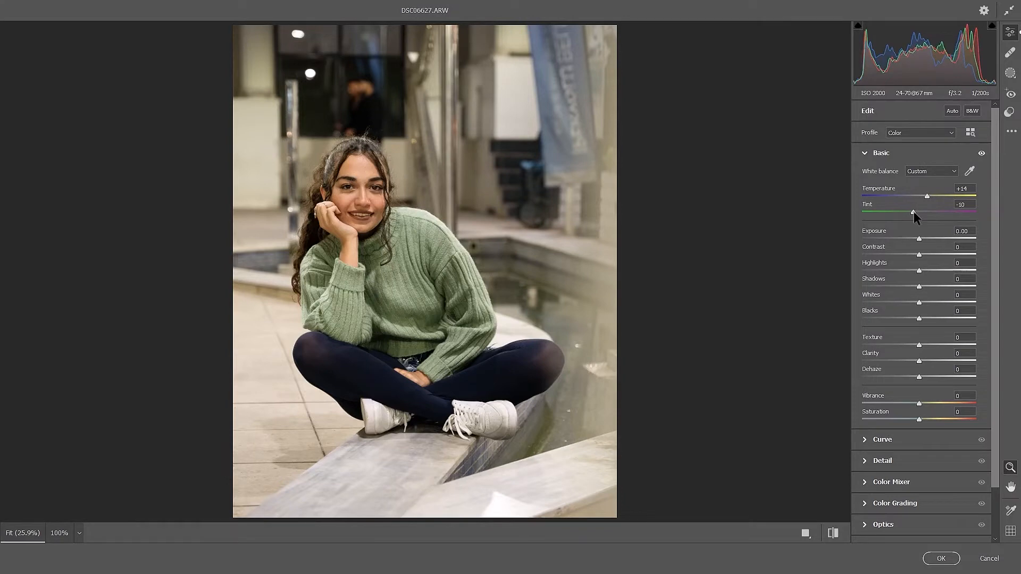
pyautogui.click(865, 153)
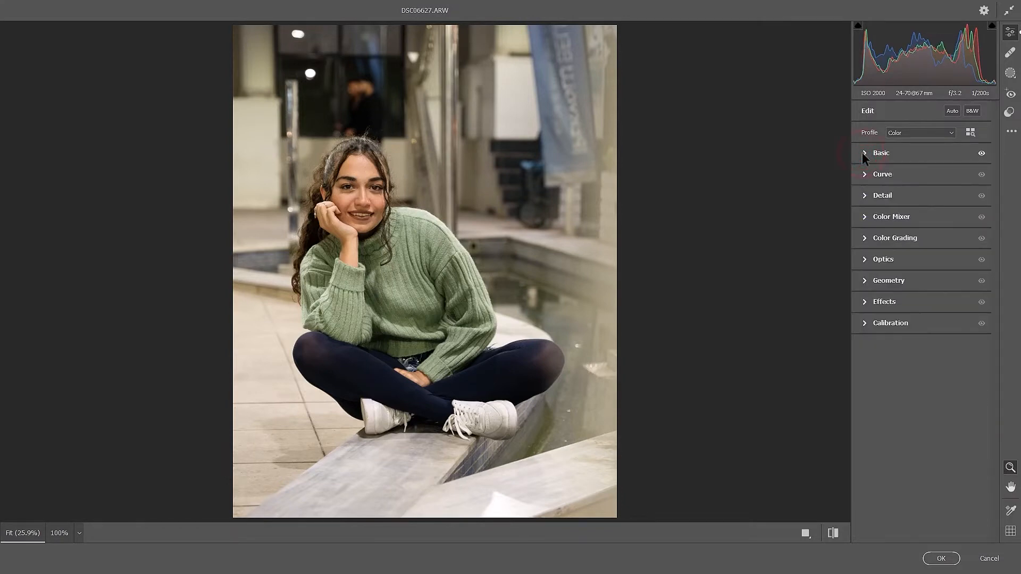
# - Calibrate the primaries: Red hue +20 and saturation +41, Green hue +40 and saturation +6, Blue hue -20 and saturation -5
pyautogui.click(865, 323)
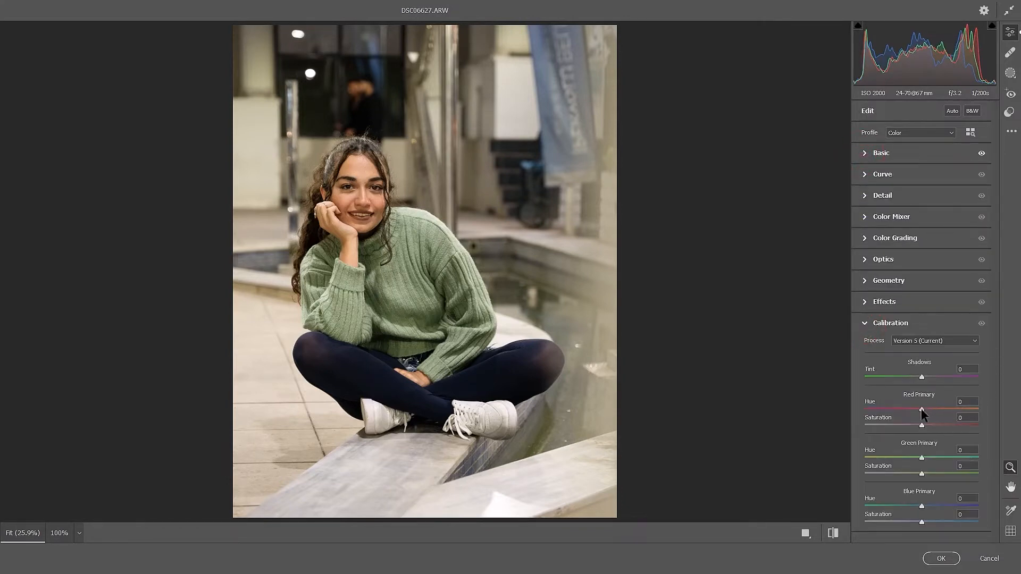
pyautogui.moveTo(921, 409); pyautogui.dragTo(933, 414)
pyautogui.moveTo(922, 423); pyautogui.dragTo(944, 427)
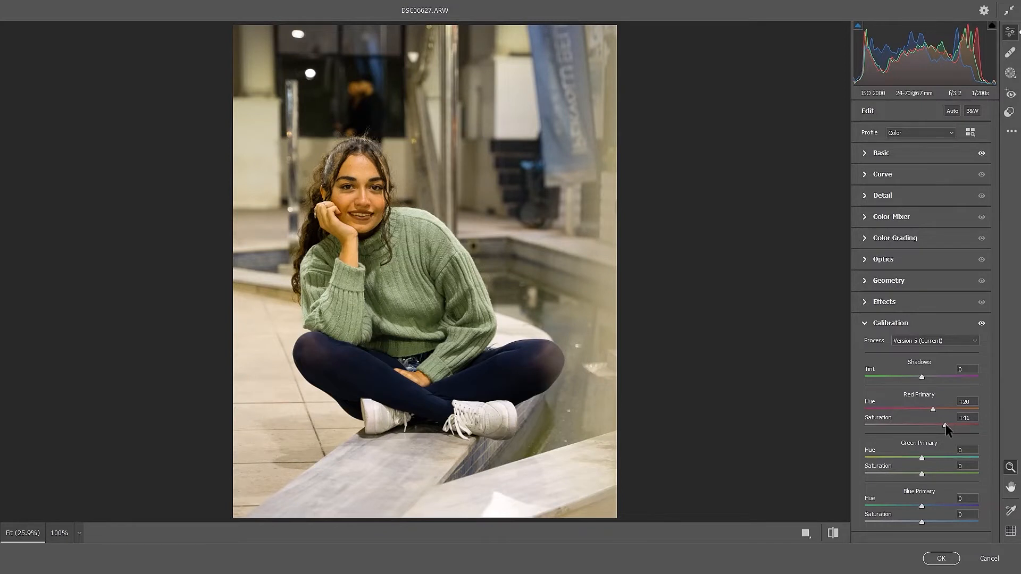
pyautogui.moveTo(922, 458); pyautogui.dragTo(937, 458)
pyautogui.moveTo(921, 474); pyautogui.dragTo(922, 473)
pyautogui.moveTo(923, 506); pyautogui.dragTo(912, 505)
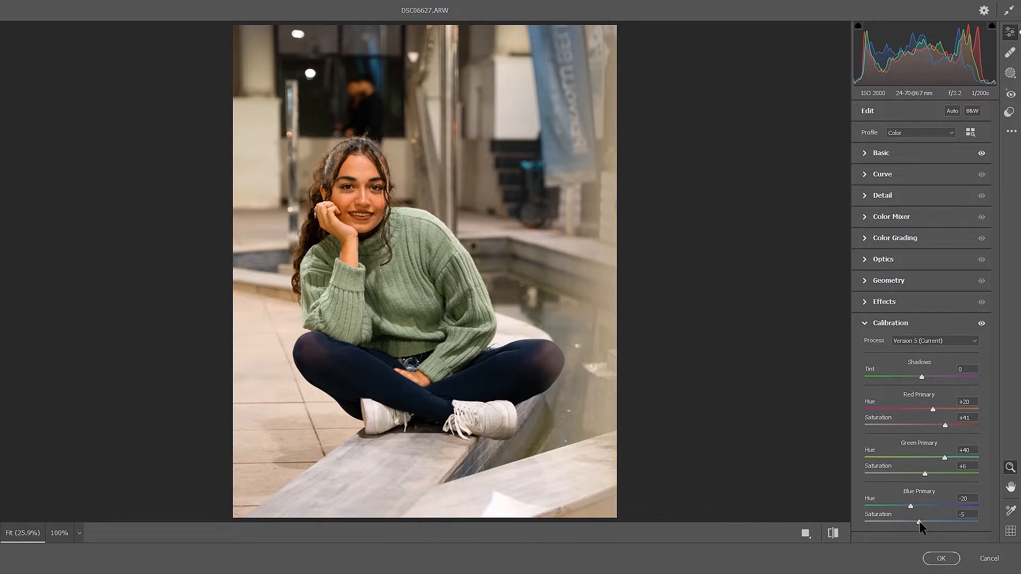
pyautogui.click(866, 322)
# - Set the Basic tone values to Highlights -57, Shadows +55, Whites -7 and Blacks +60
pyautogui.click(863, 153)
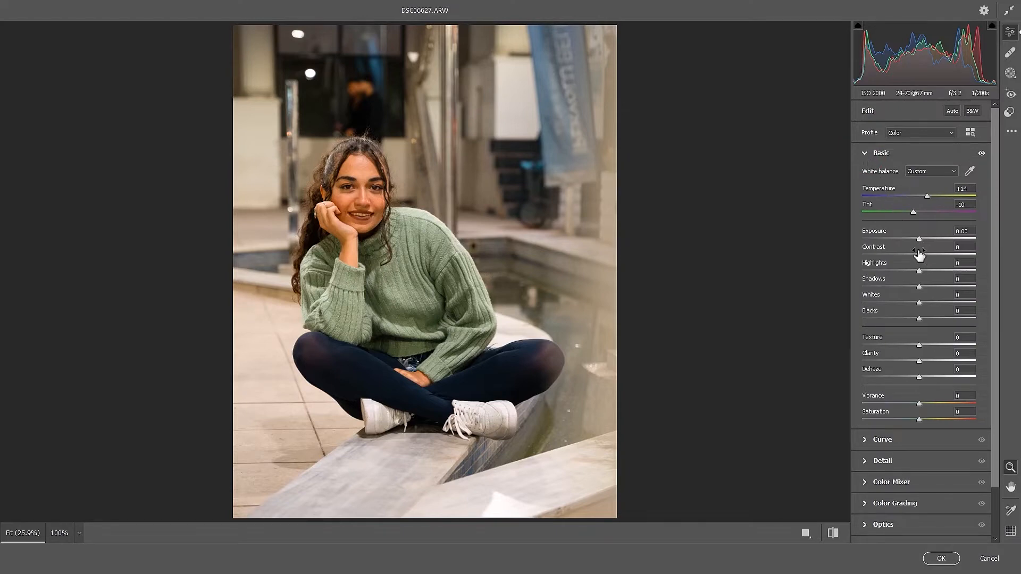
pyautogui.moveTo(920, 255)
pyautogui.moveTo(919, 271); pyautogui.dragTo(955, 317)
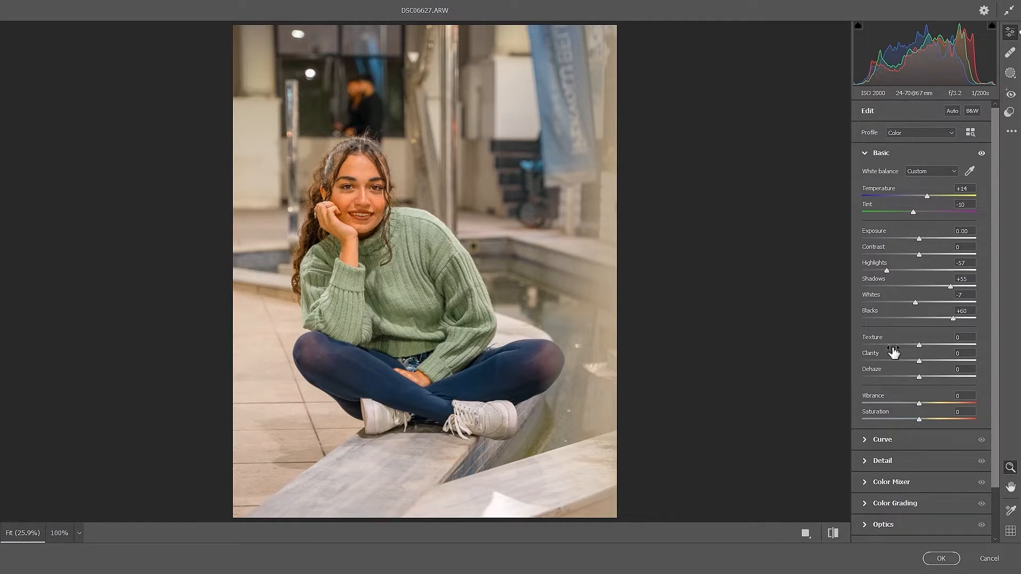
pyautogui.click(865, 154)
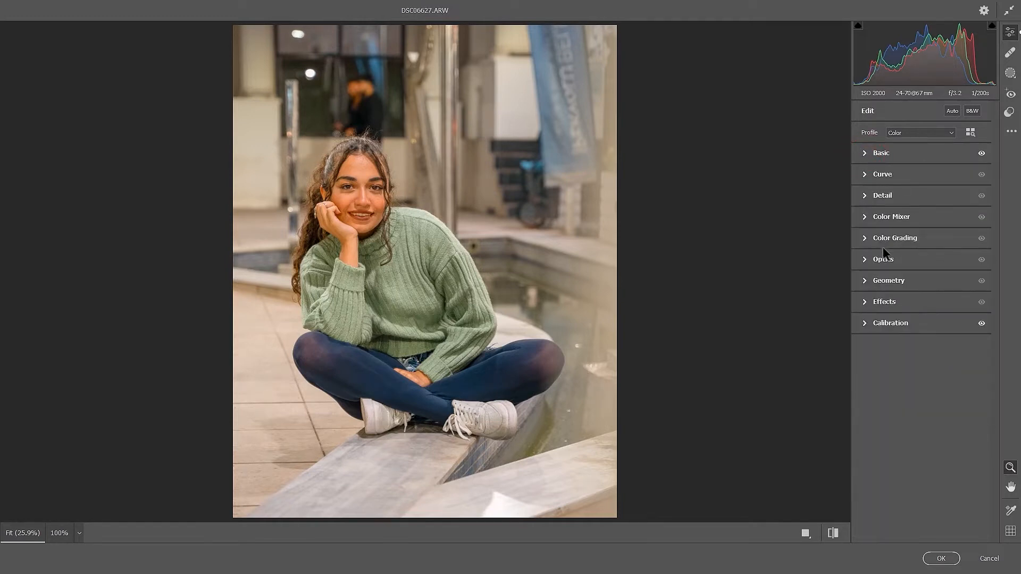
# - Set the parametric curve's Darks to +5 and shape the RGB point curve with 191 to 193, 96 to 93 and 0 to 28
pyautogui.click(865, 174)
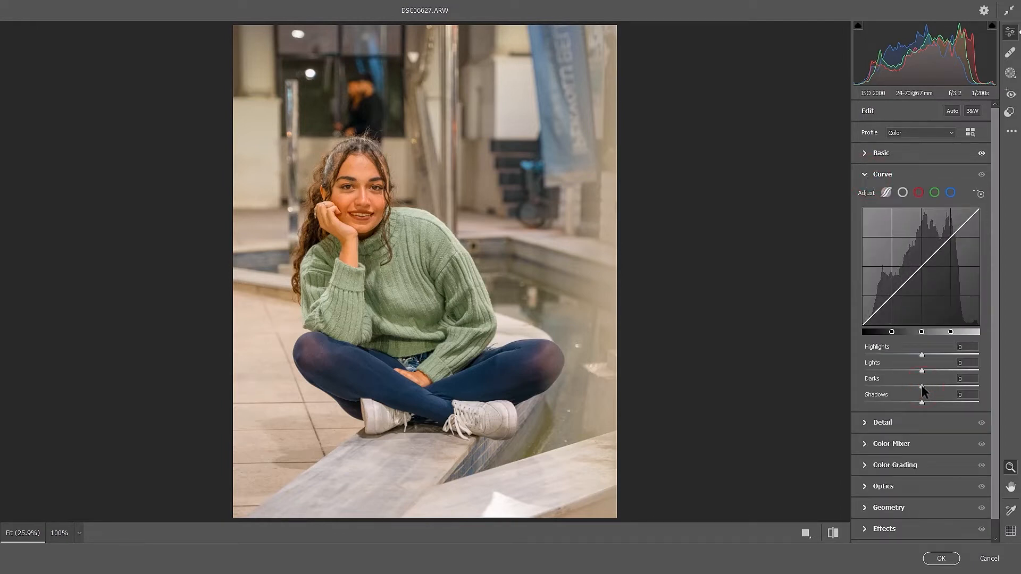
pyautogui.moveTo(923, 391); pyautogui.dragTo(925, 353)
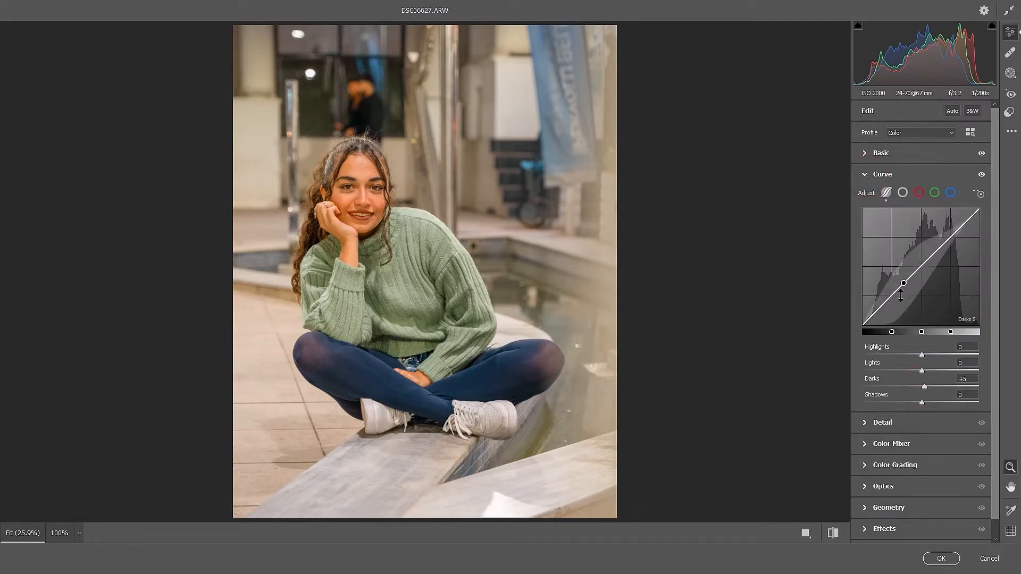
pyautogui.click(902, 192)
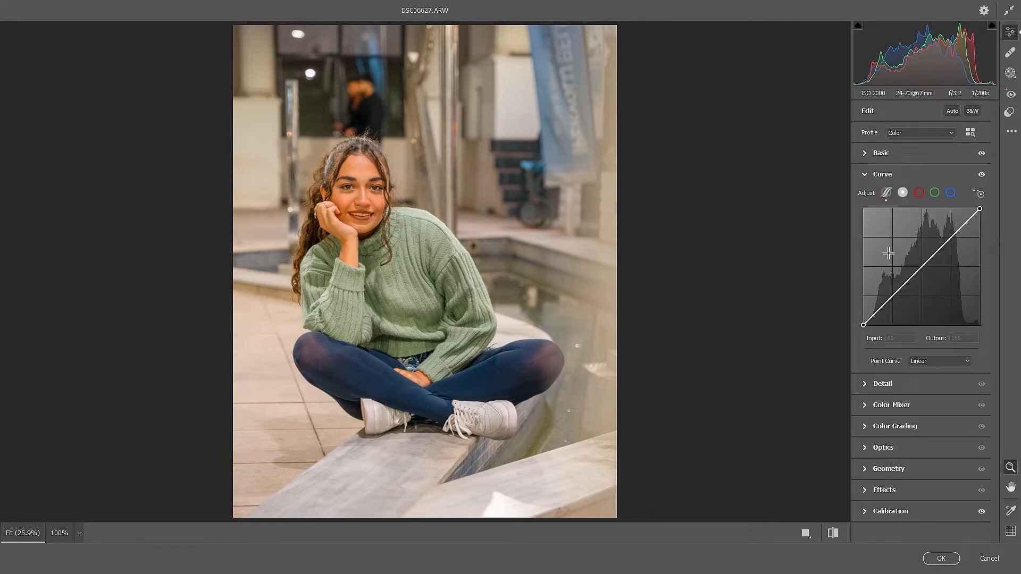
pyautogui.click(950, 239)
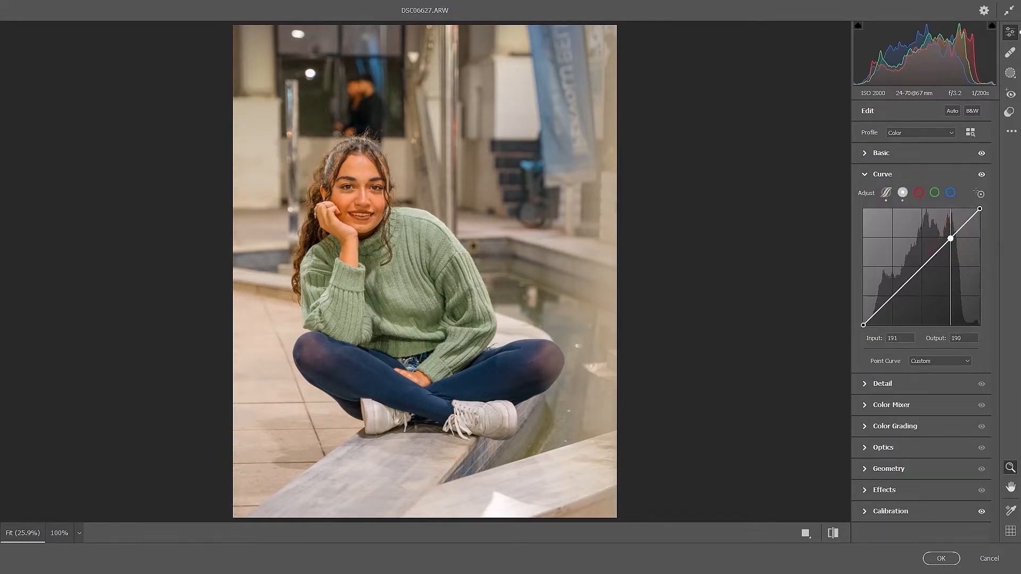
pyautogui.moveTo(950, 238); pyautogui.dragTo(950, 237)
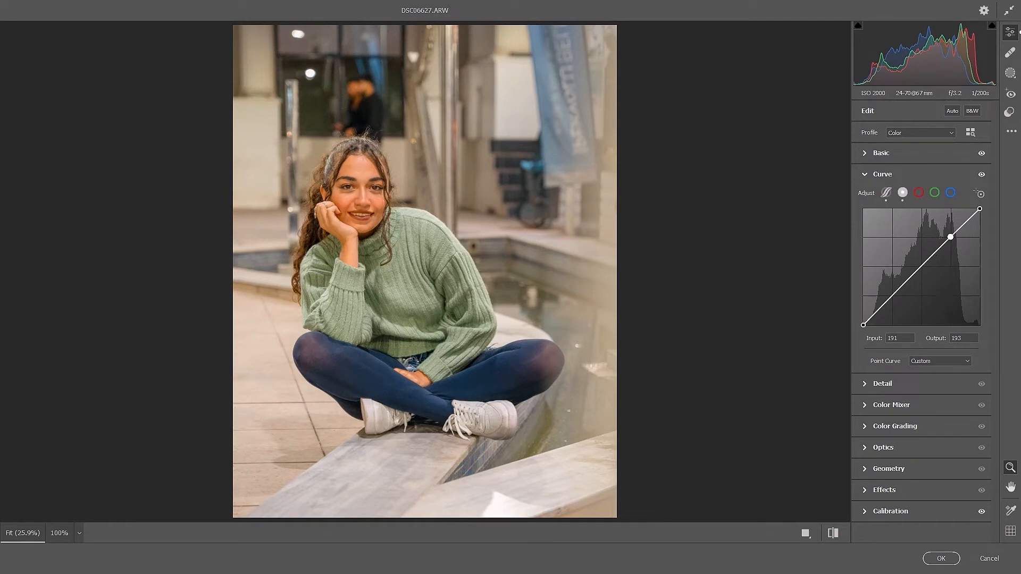
pyautogui.moveTo(907, 279); pyautogui.dragTo(863, 312)
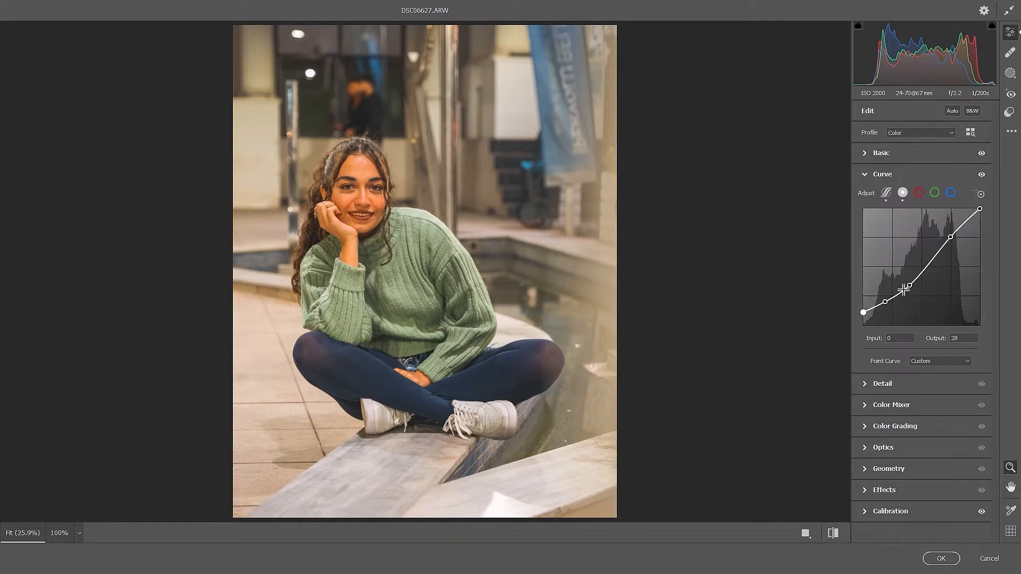
pyautogui.moveTo(910, 285); pyautogui.dragTo(907, 283)
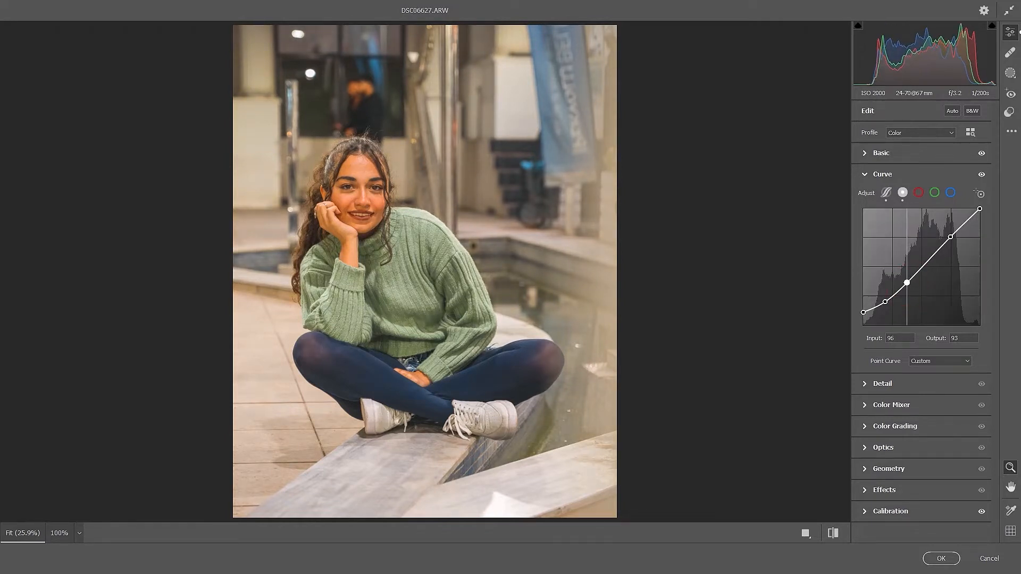
# - Shape the Red channel curve into an S, mapping input 179 to 204 and input 52 to 14
pyautogui.click(918, 192)
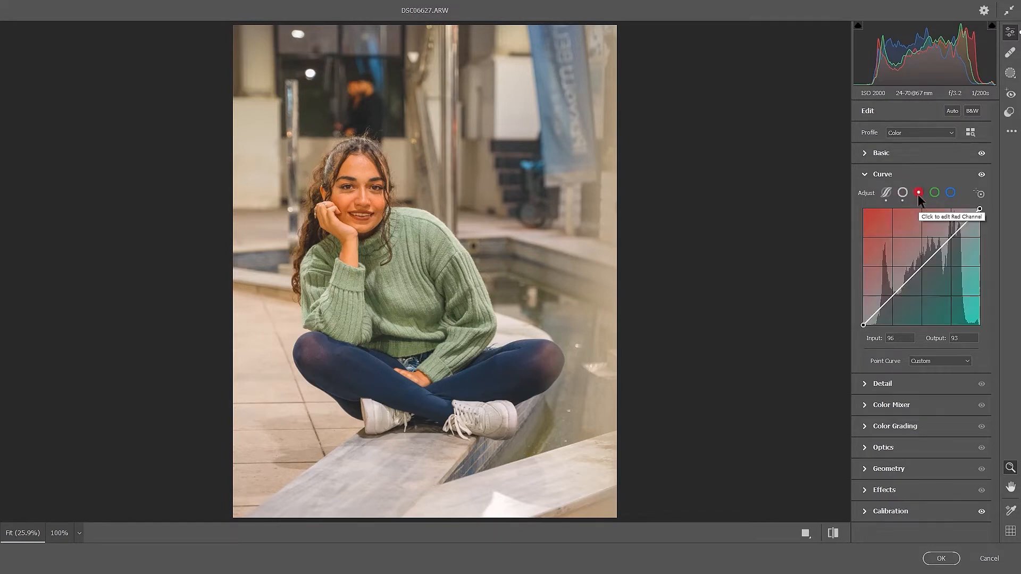
pyautogui.click(951, 238)
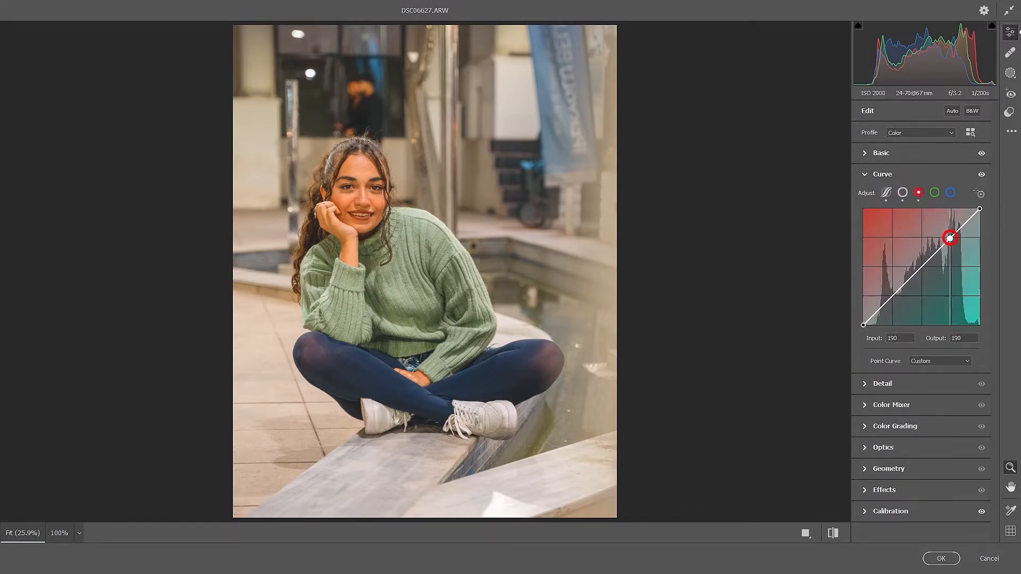
pyautogui.moveTo(950, 237); pyautogui.dragTo(946, 233)
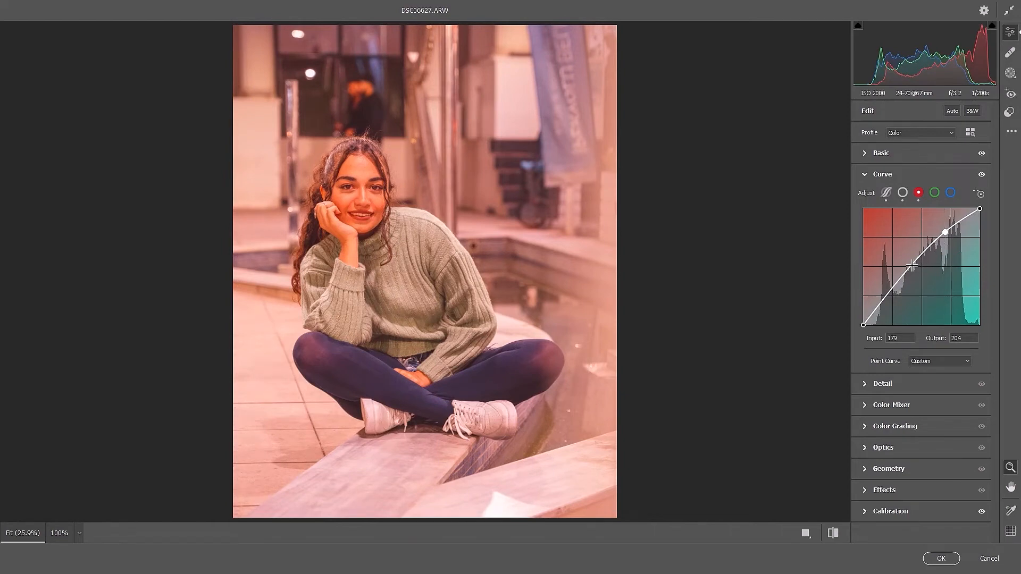
pyautogui.moveTo(911, 265); pyautogui.dragTo(887, 318)
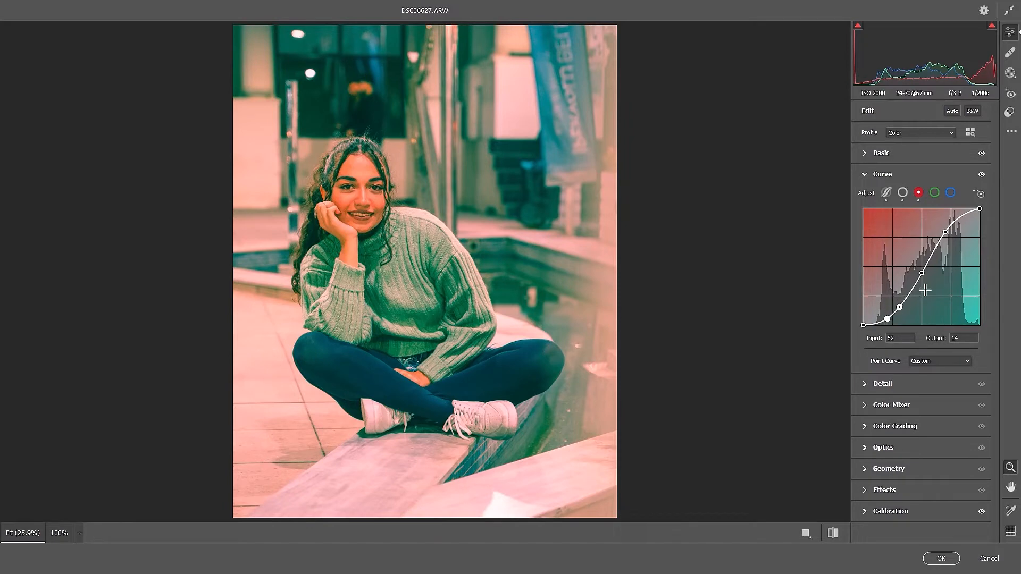
# - Shape the Green channel curve, mapping input 171 to 193, 220 to 222 and 46 to 14
pyautogui.click(935, 194)
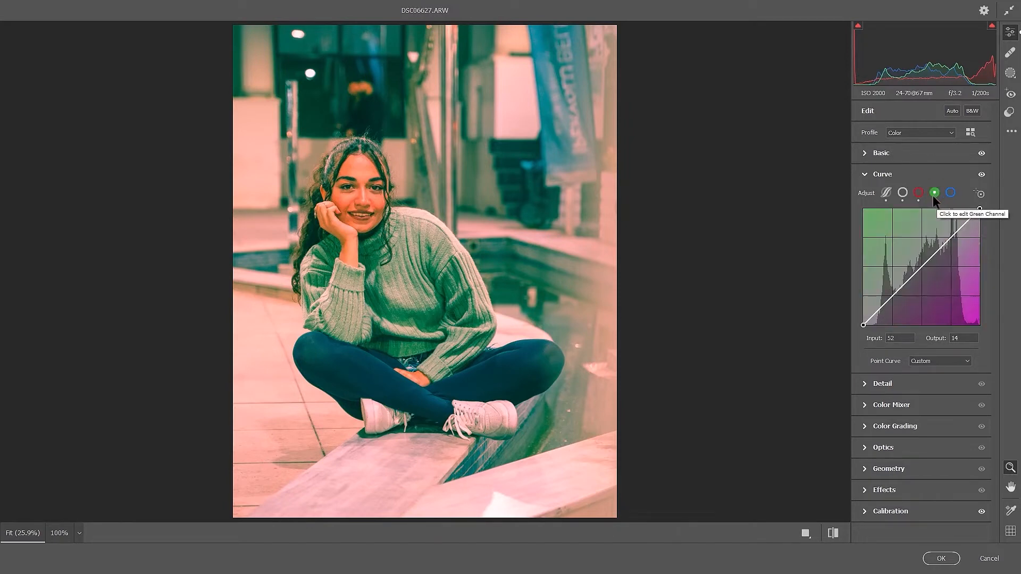
pyautogui.moveTo(950, 239); pyautogui.dragTo(941, 237)
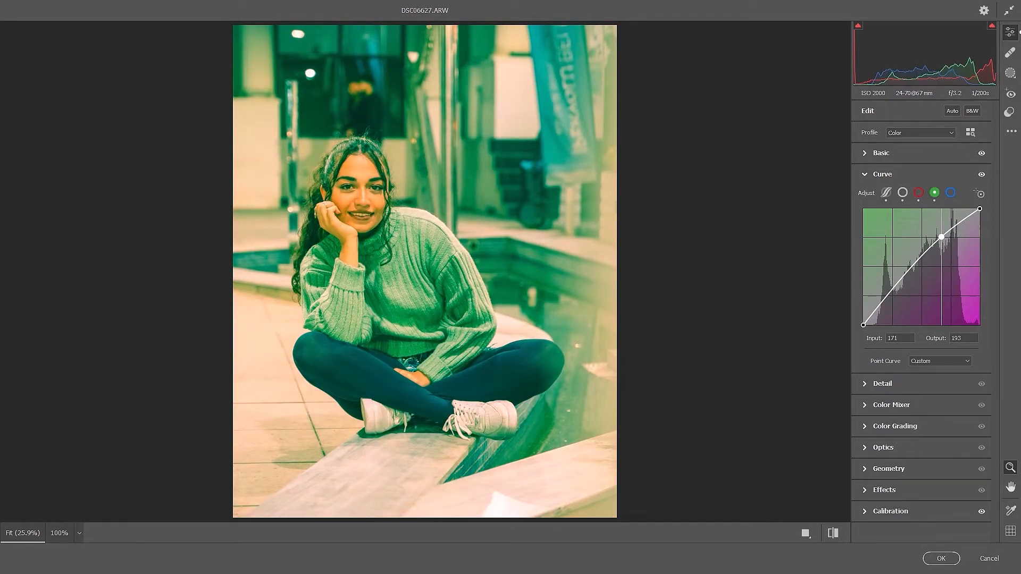
pyautogui.moveTo(964, 220); pyautogui.dragTo(964, 224)
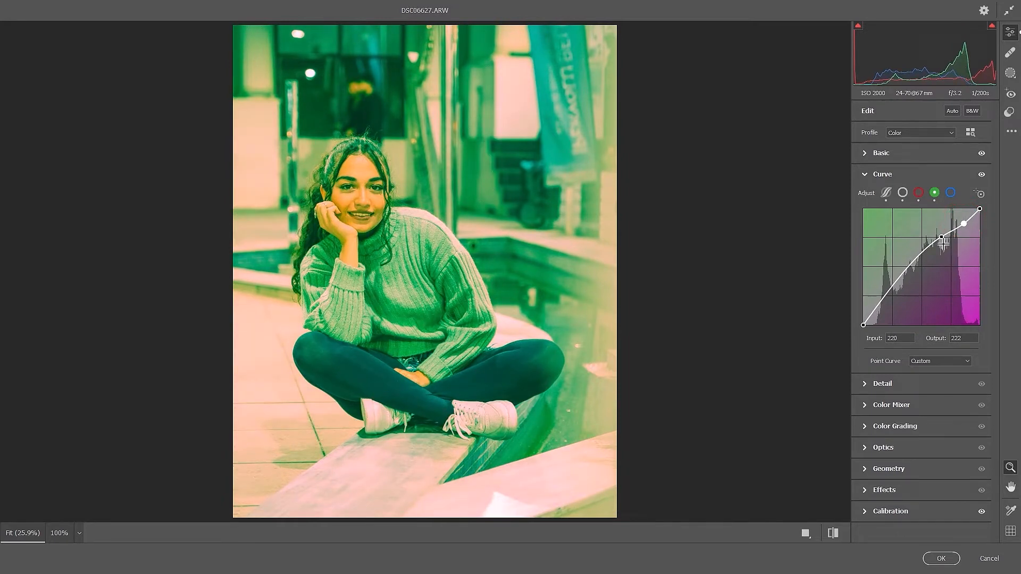
pyautogui.moveTo(912, 267); pyautogui.dragTo(885, 319)
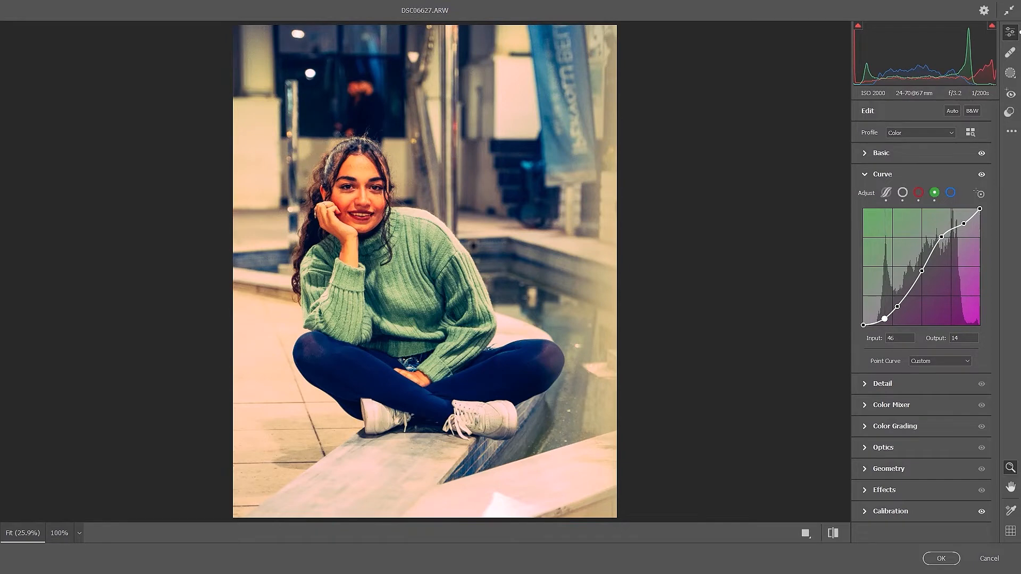
# - Shape the Blue channel curve into an S with raised highlights, mapping input 128 to 129 and 79 to 46
pyautogui.click(952, 193)
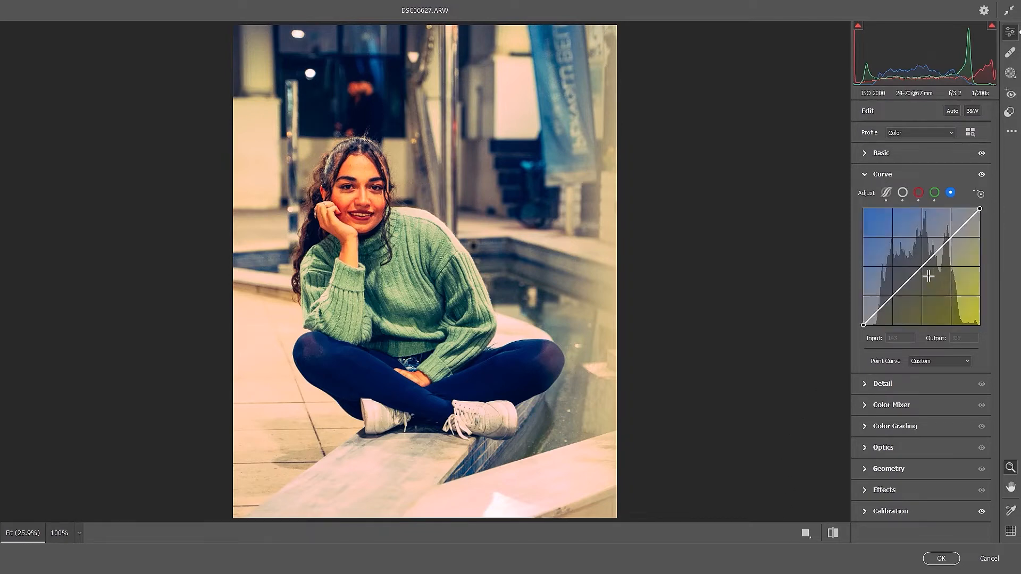
pyautogui.moveTo(948, 240); pyautogui.dragTo(922, 266)
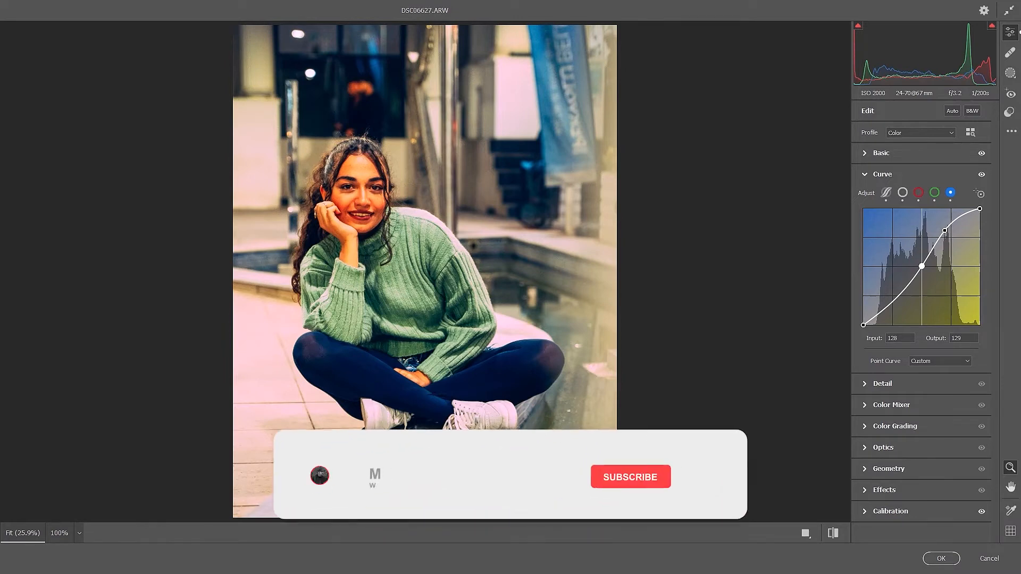
pyautogui.moveTo(897, 299); pyautogui.dragTo(899, 303)
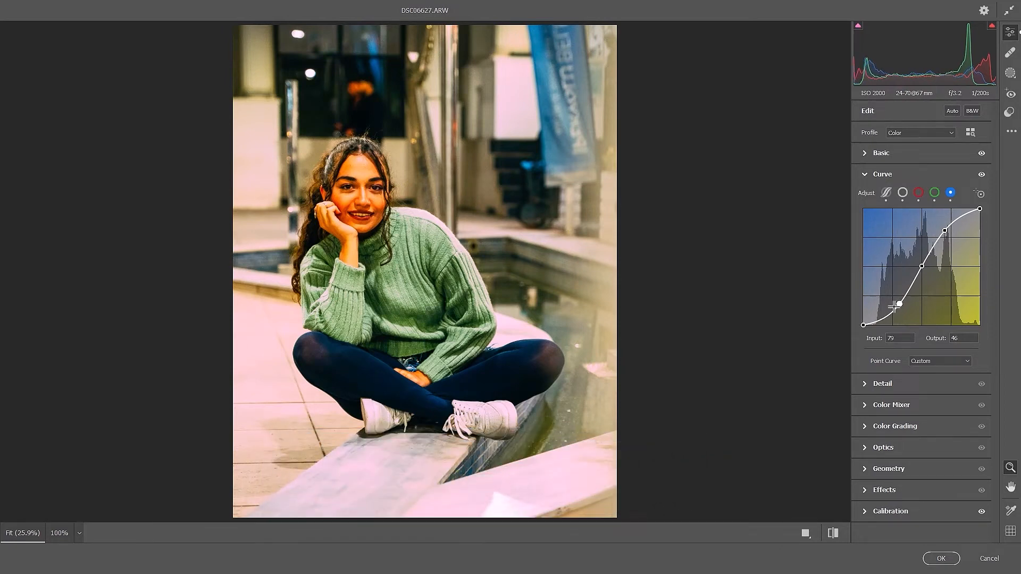
pyautogui.click(870, 175)
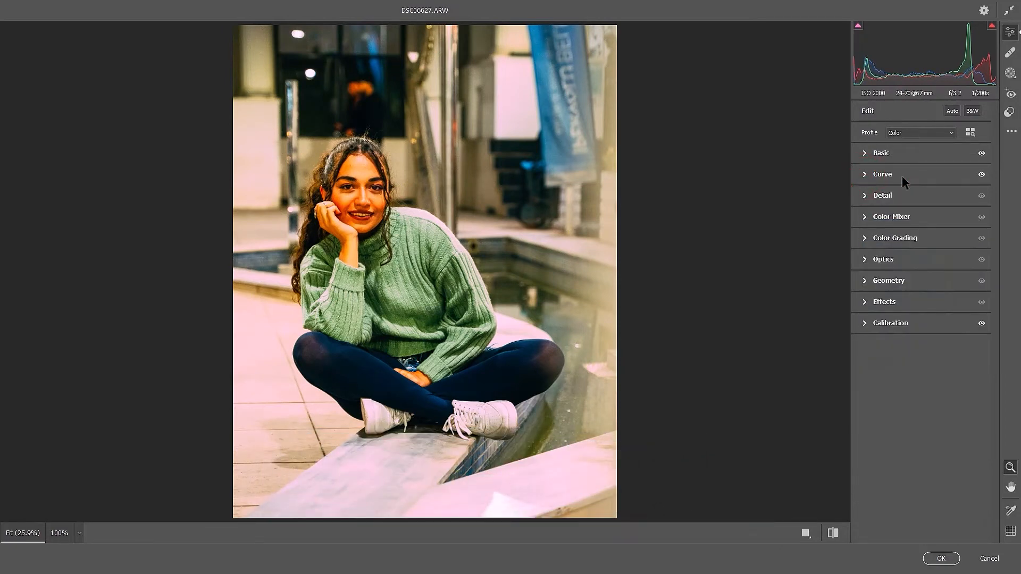
# - Set the Color Mixer hues to Reds +26, Oranges +5, Yellows +3, Greens +11 and Aquas +10
pyautogui.click(865, 217)
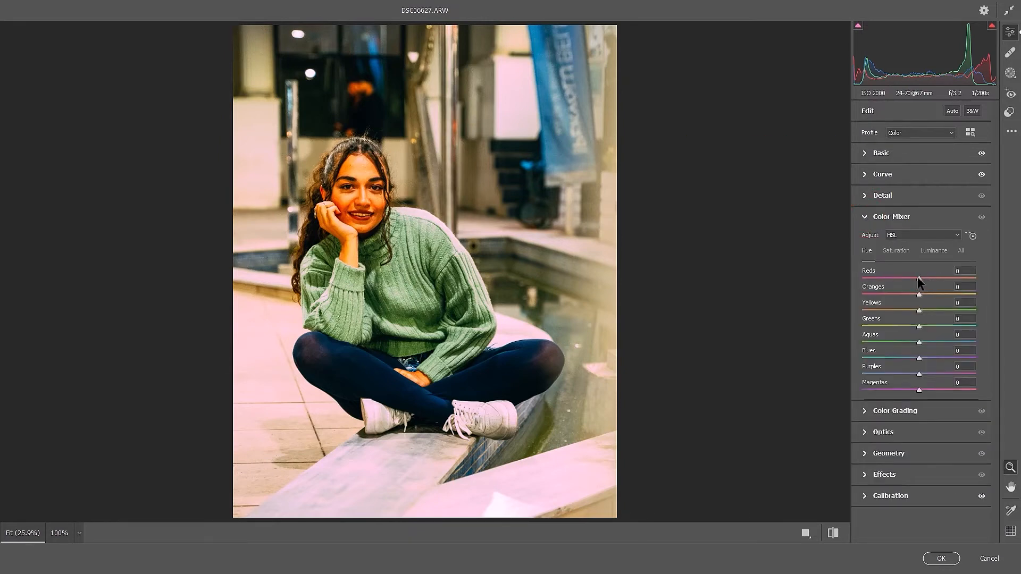
pyautogui.moveTo(919, 280); pyautogui.dragTo(936, 280)
pyautogui.moveTo(934, 278); pyautogui.dragTo(936, 279)
pyautogui.moveTo(920, 296); pyautogui.dragTo(922, 299)
pyautogui.moveTo(920, 310); pyautogui.dragTo(920, 309)
pyautogui.moveTo(919, 326); pyautogui.dragTo(926, 342)
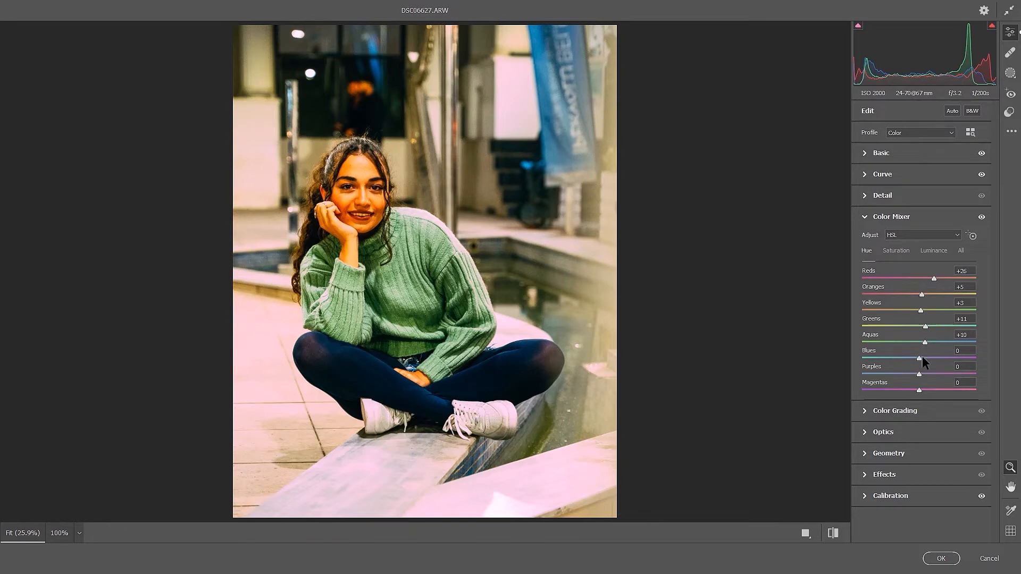
# - Shift the Color Mixer hue of Blues slightly toward aqua, Purples strongly toward blue and Magentas slightly toward red
pyautogui.moveTo(920, 359); pyautogui.dragTo(917, 358)
pyautogui.moveTo(921, 374); pyautogui.dragTo(850, 375)
pyautogui.moveTo(920, 391); pyautogui.dragTo(927, 392)
# - Set the Color Mixer saturation to Reds -21, Oranges -21, Yellows -32, Greens -44, Aquas -30 and Blues -42, and lower Purples and Magentas
pyautogui.click(898, 251)
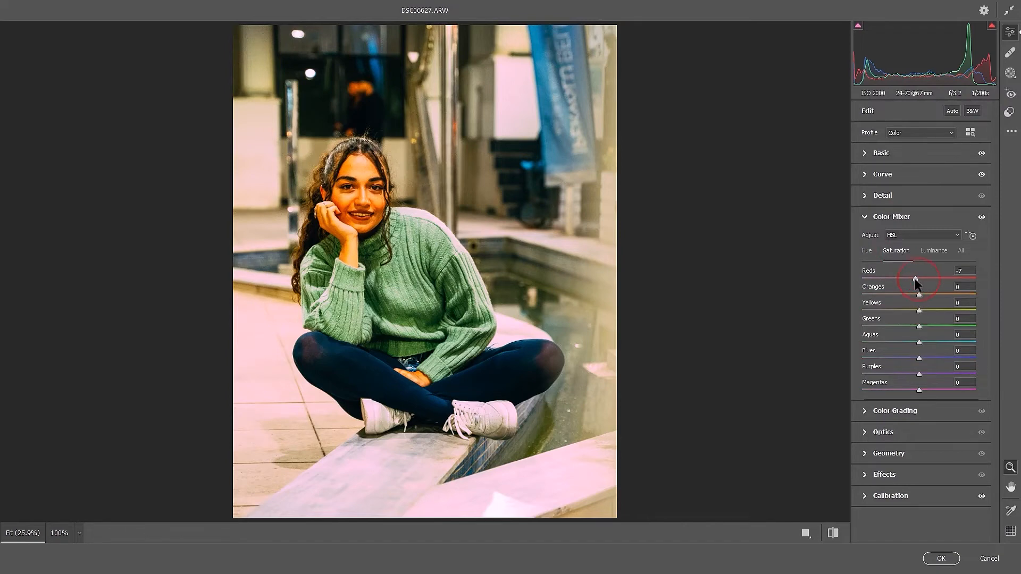
pyautogui.moveTo(919, 279); pyautogui.dragTo(905, 285)
pyautogui.moveTo(920, 295); pyautogui.dragTo(909, 295)
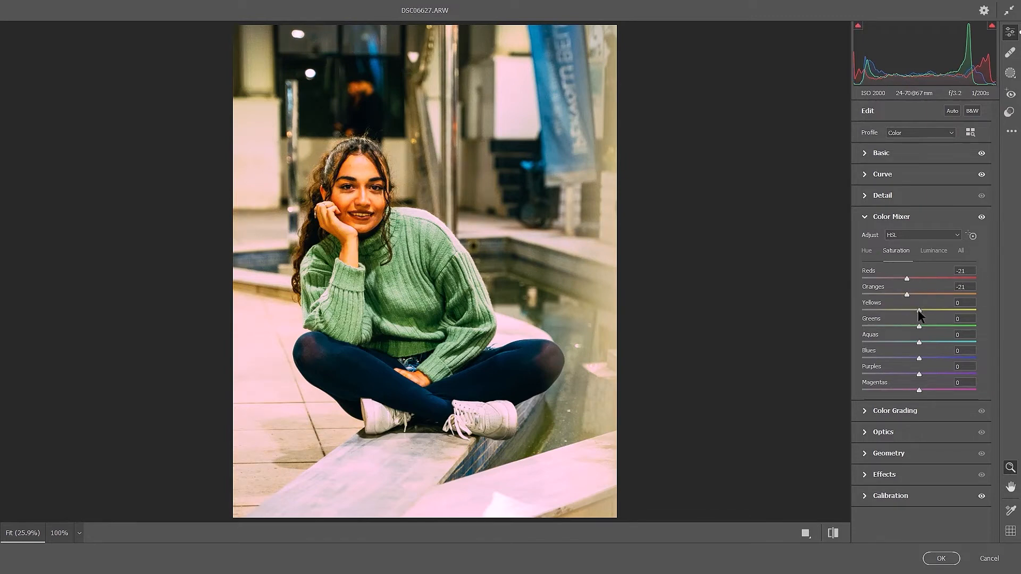
pyautogui.moveTo(920, 311); pyautogui.dragTo(895, 326)
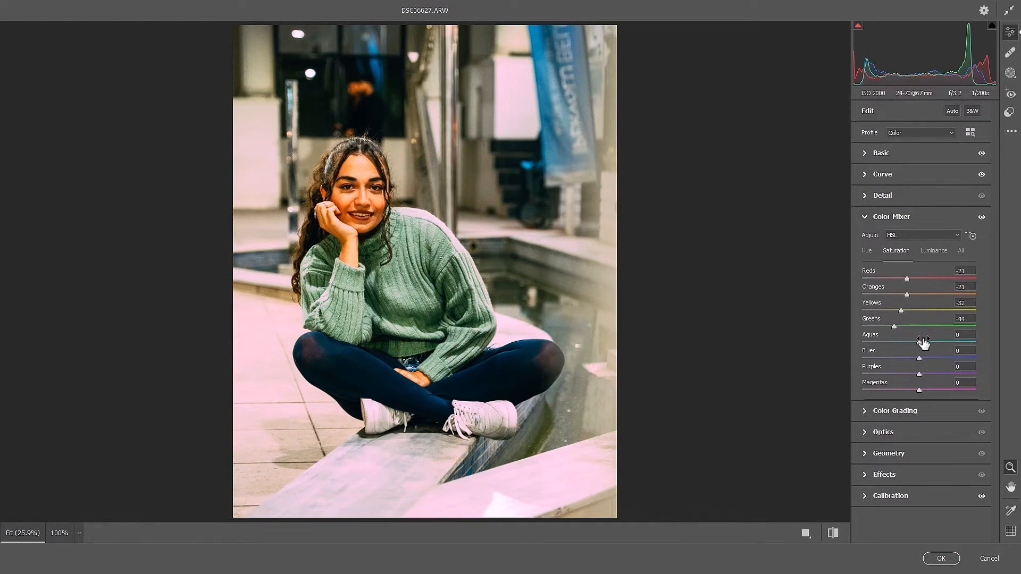
pyautogui.moveTo(921, 343); pyautogui.dragTo(916, 342)
pyautogui.moveTo(920, 358); pyautogui.dragTo(896, 358)
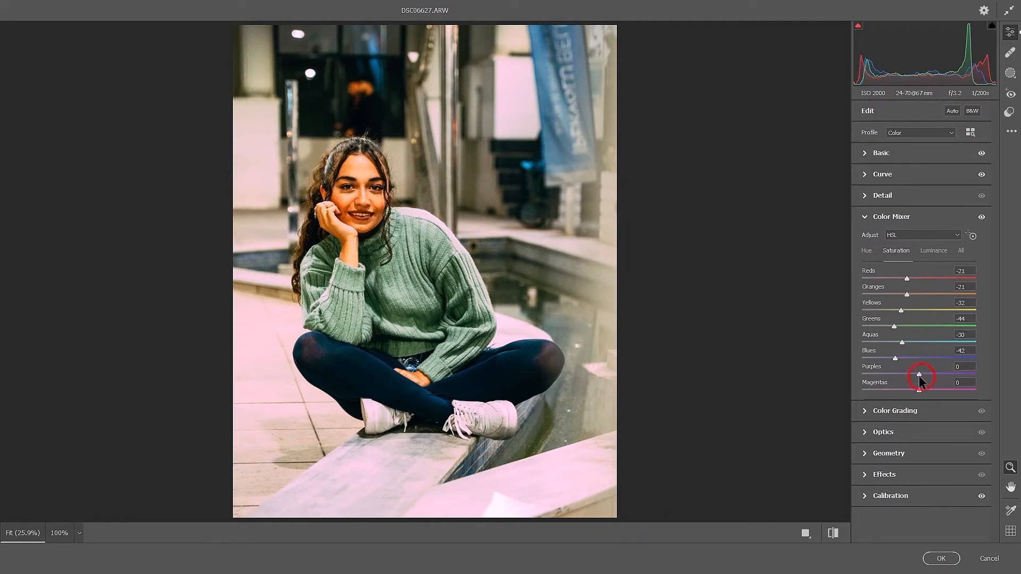
pyautogui.moveTo(919, 375); pyautogui.dragTo(895, 390)
# - Set the Color Mixer luminance to Reds +5, Oranges -5, Yellows +11 and Blues -26, and lower Purples slightly
pyautogui.click(938, 251)
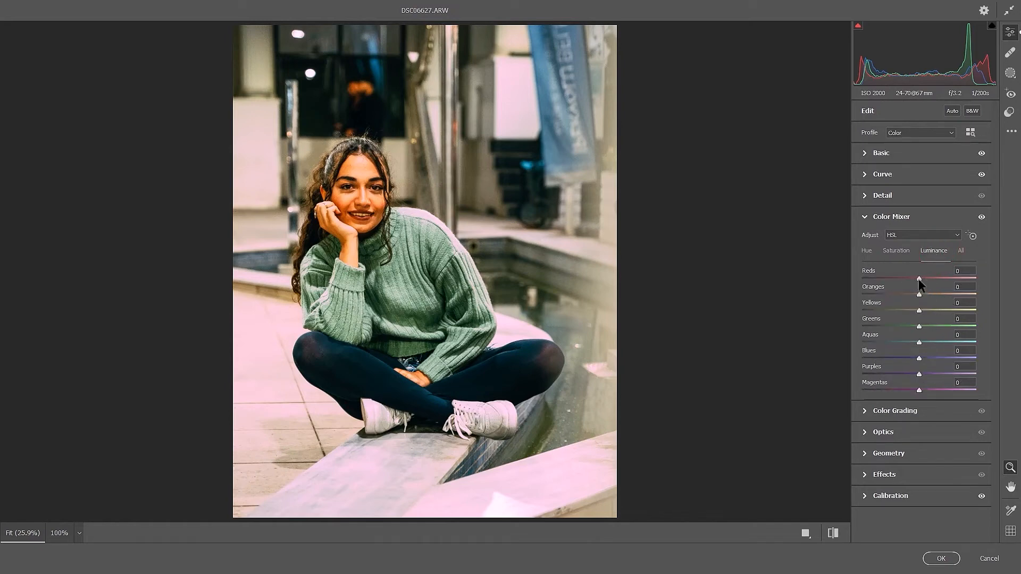
pyautogui.moveTo(920, 279); pyautogui.dragTo(916, 294)
pyautogui.moveTo(919, 311); pyautogui.dragTo(925, 312)
pyautogui.moveTo(920, 359); pyautogui.dragTo(904, 358)
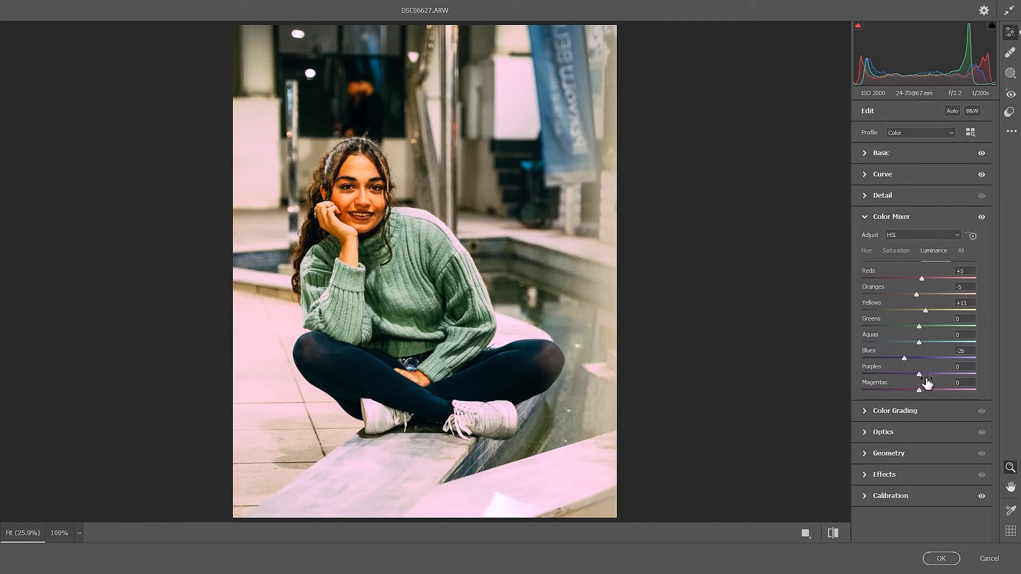
pyautogui.moveTo(919, 375)
pyautogui.mouseDown()
pyautogui.moveTo(902, 372)
pyautogui.moveTo(913, 377)
pyautogui.mouseUp()
pyautogui.click(866, 216)
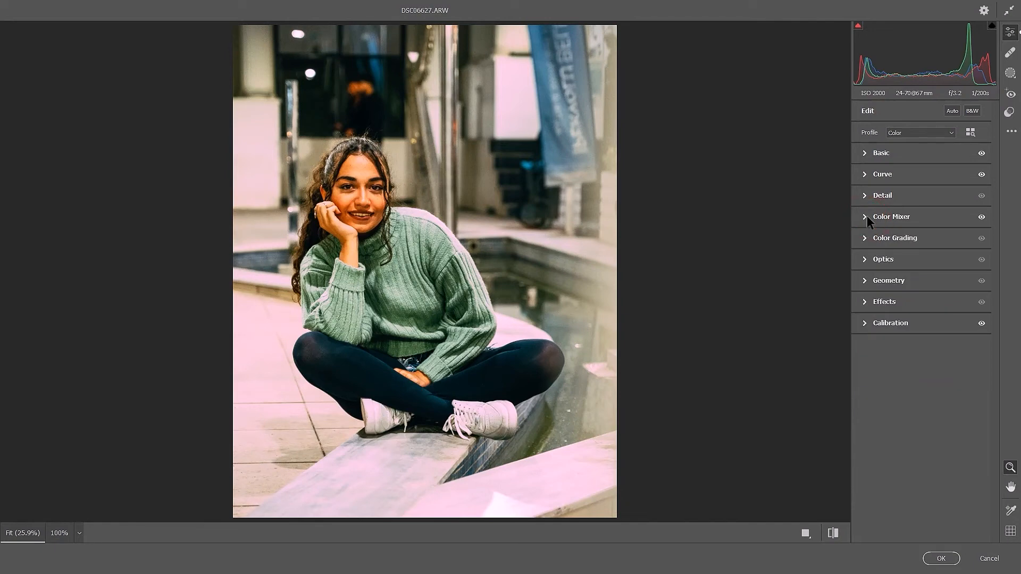
# - Add film grain to the photo with the Grain effect set to 72
pyautogui.click(866, 302)
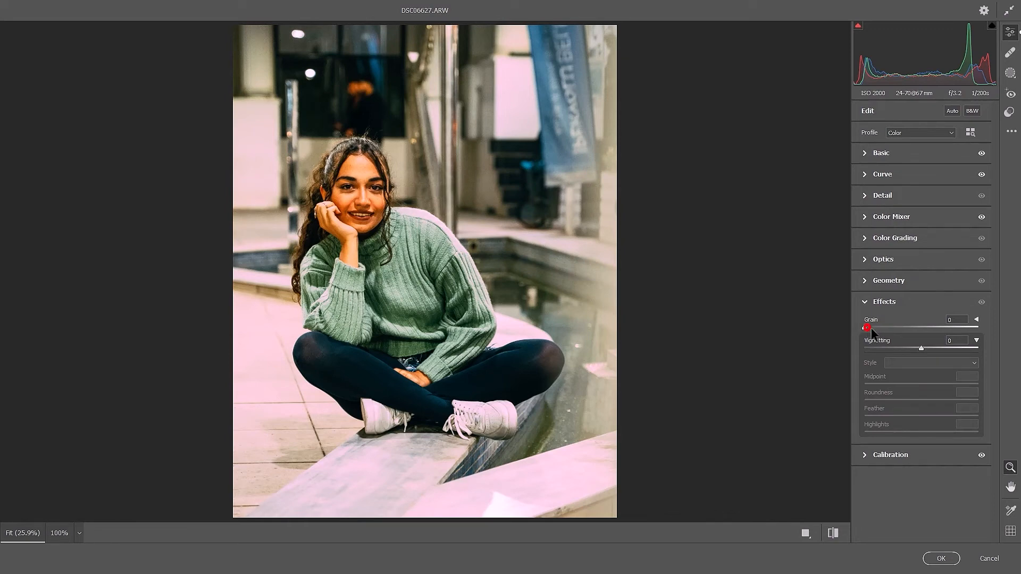
pyautogui.moveTo(865, 328); pyautogui.dragTo(948, 349)
pyautogui.click(864, 303)
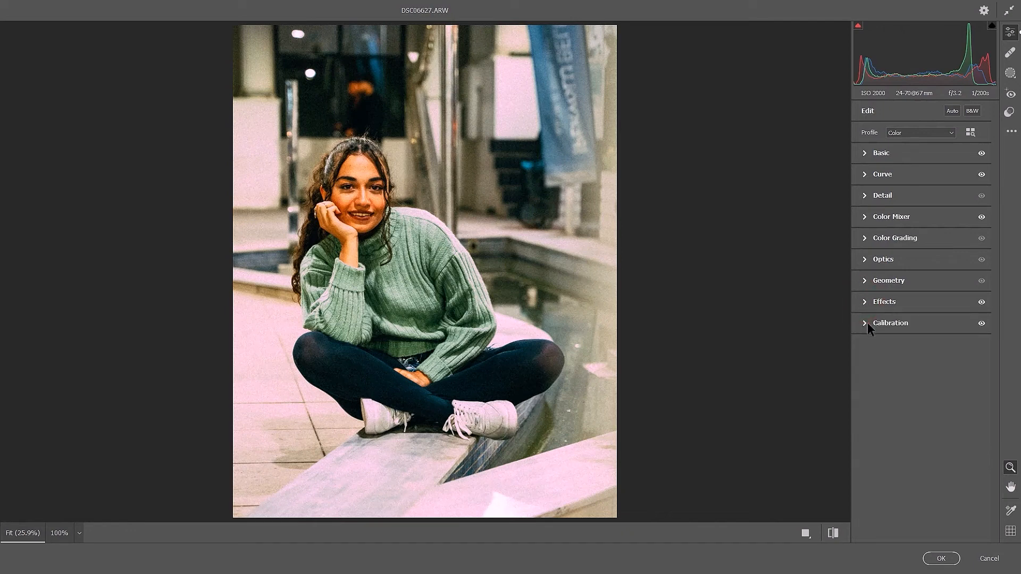
pyautogui.click(867, 322)
pyautogui.click(867, 319)
# - Set the photo's Vibrance to -46 and reset Saturation to 0 in the Basic adjustments
pyautogui.click(867, 153)
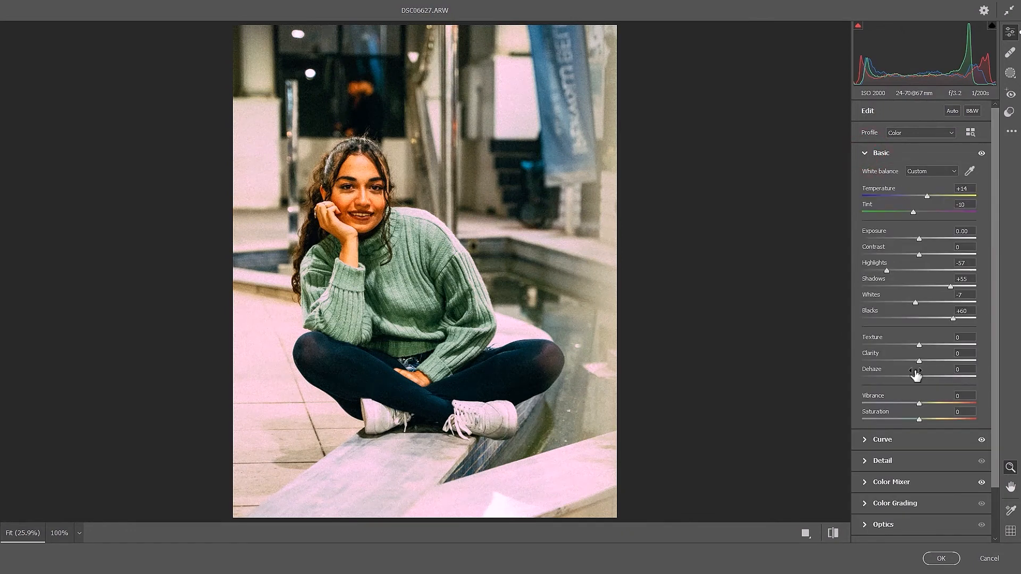
pyautogui.moveTo(922, 419); pyautogui.dragTo(893, 405)
pyautogui.doubleClick(892, 420)
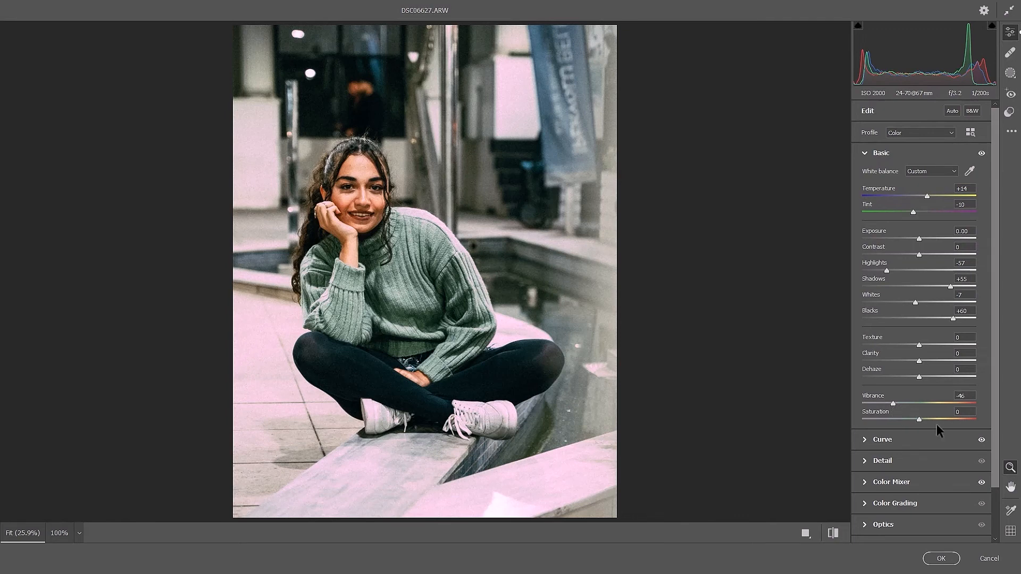
pyautogui.click(865, 153)
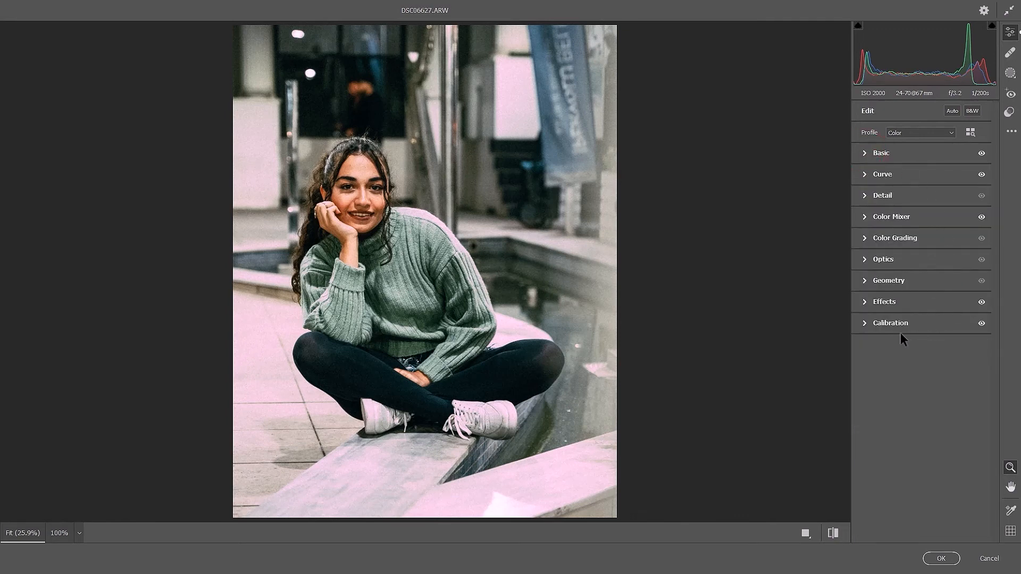
# - Darken the photo's edges with Vignetting -33 and Feather 50, and apply the Camera Raw Filter
pyautogui.click(865, 302)
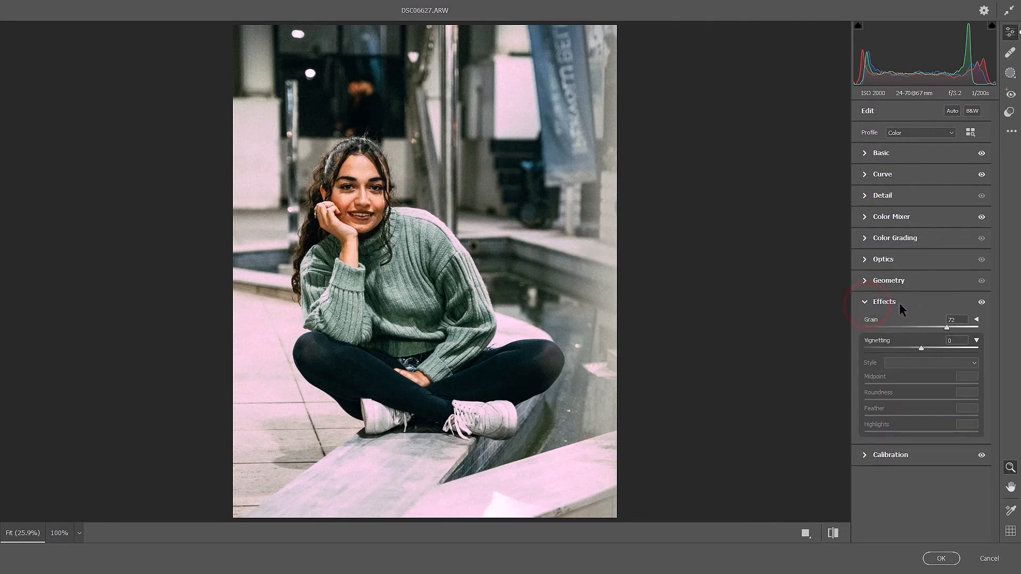
pyautogui.moveTo(923, 347); pyautogui.dragTo(916, 349)
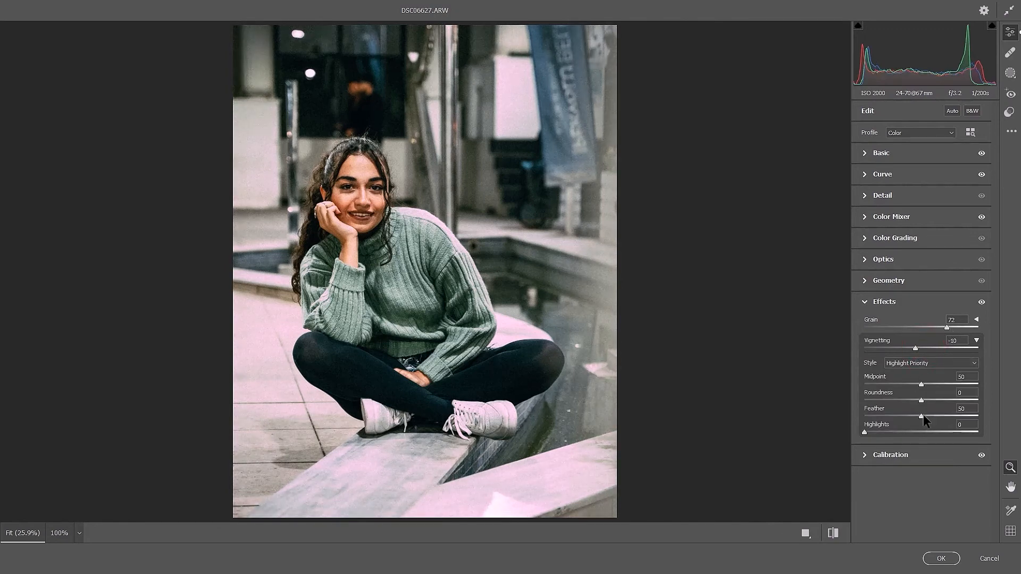
pyautogui.moveTo(921, 410); pyautogui.dragTo(822, 419)
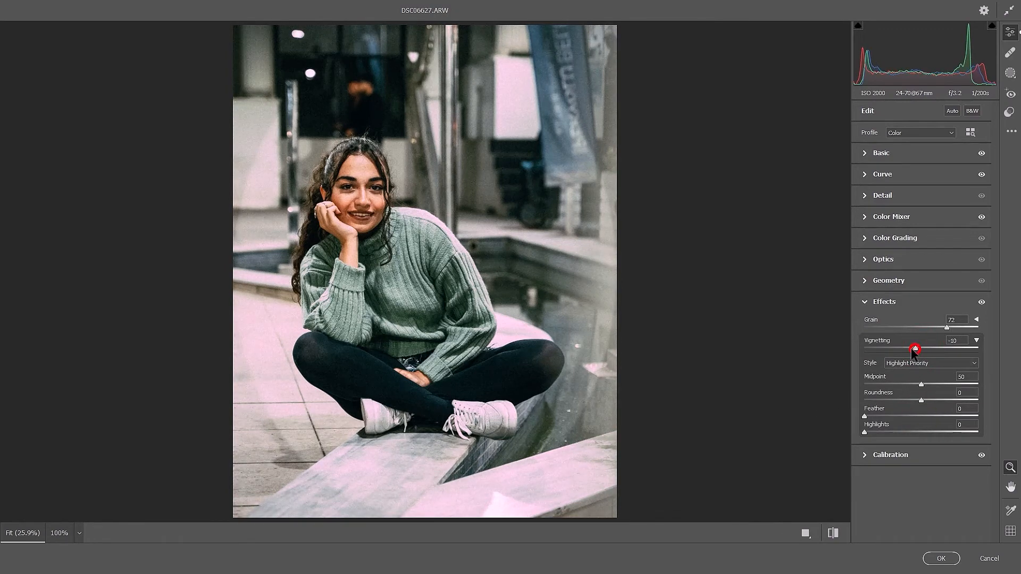
pyautogui.moveTo(915, 348)
pyautogui.mouseDown()
pyautogui.moveTo(889, 350)
pyautogui.moveTo(903, 350)
pyautogui.mouseUp()
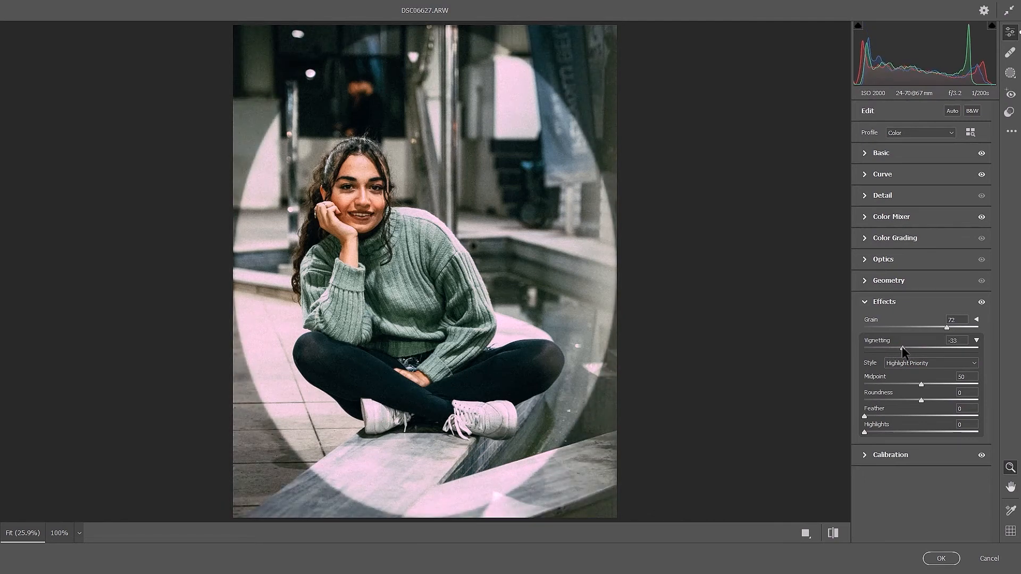
pyautogui.doubleClick(864, 417)
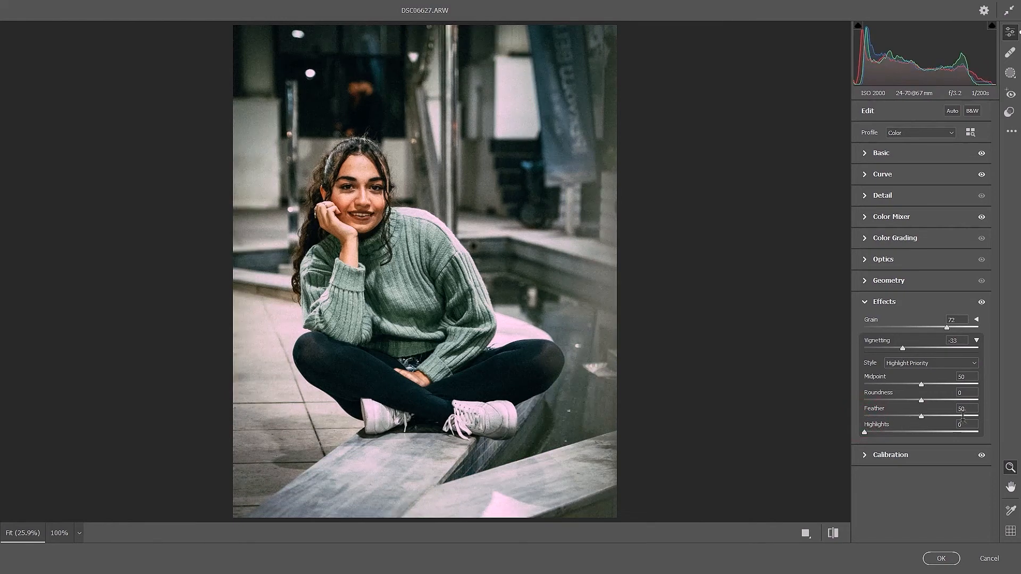
pyautogui.click(866, 302)
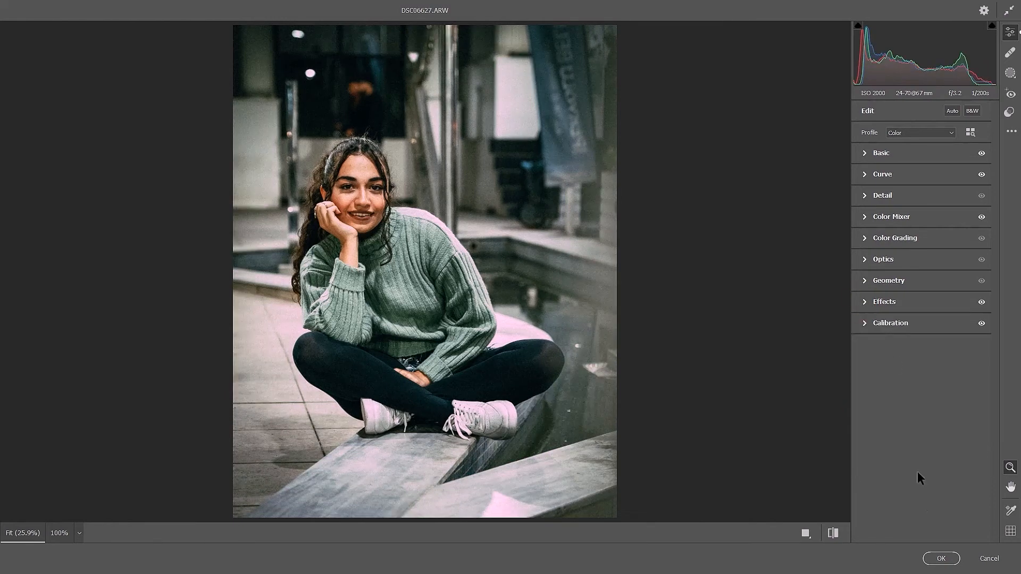
pyautogui.click(941, 559)
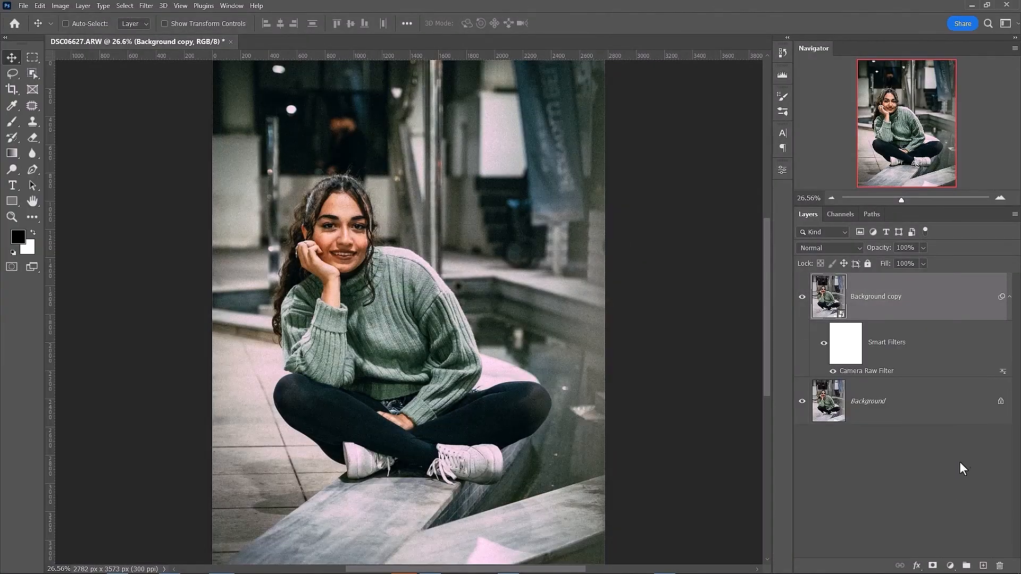
# - Collapse the smart filter list and compare the graded photo with the original by toggling the Background copy layer's visibility
pyautogui.click(1010, 296)
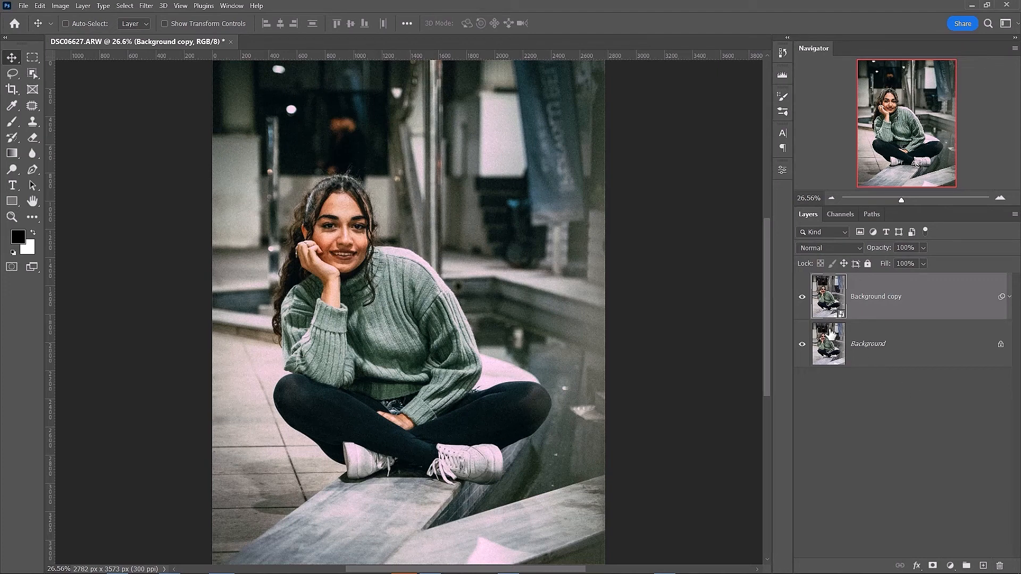
pyautogui.click(803, 297)
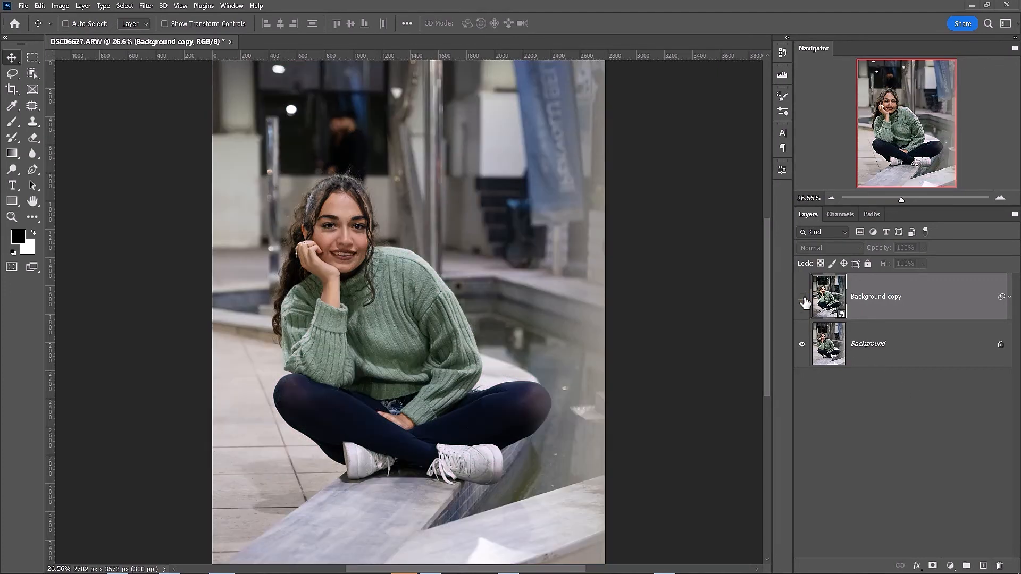
pyautogui.click(803, 298)
# - Wipe between before and after with an inverted layer mask on Background copy, narrowing it to 3.24% width, and delete the mask
pyautogui.click(933, 565)
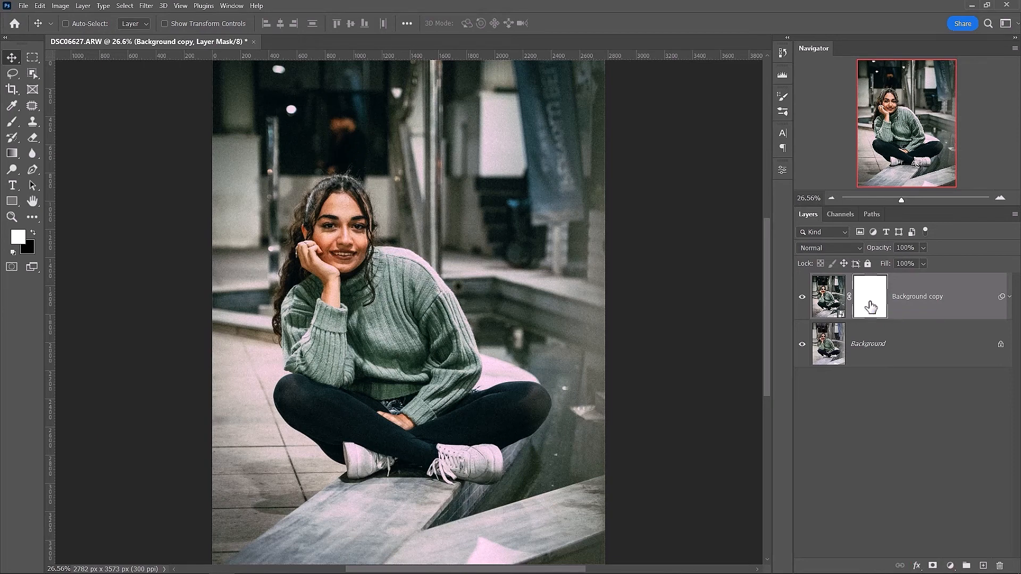
pyautogui.hotkey('ctrl', 'i')
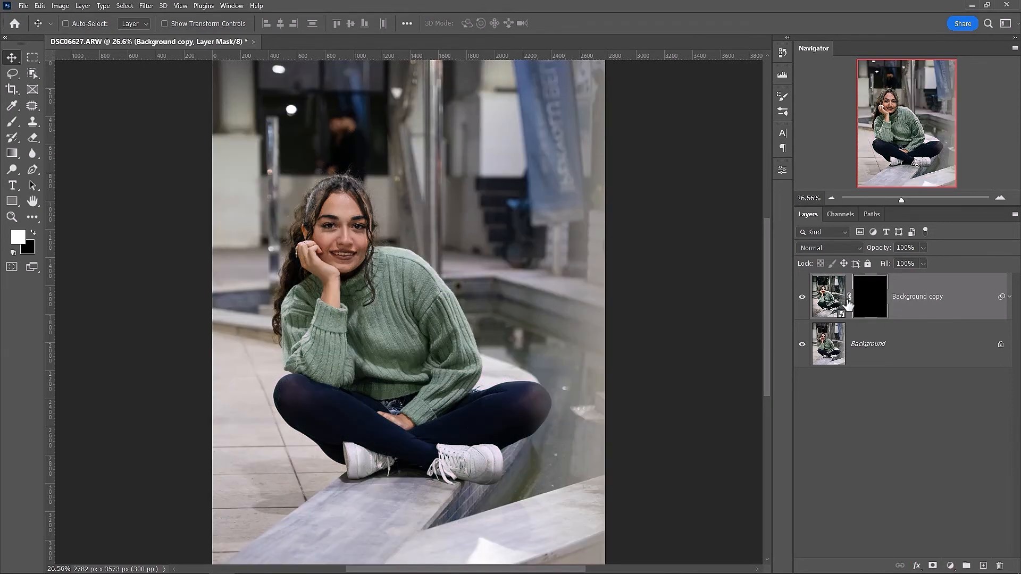
pyautogui.hotkey('ctrl', 't')
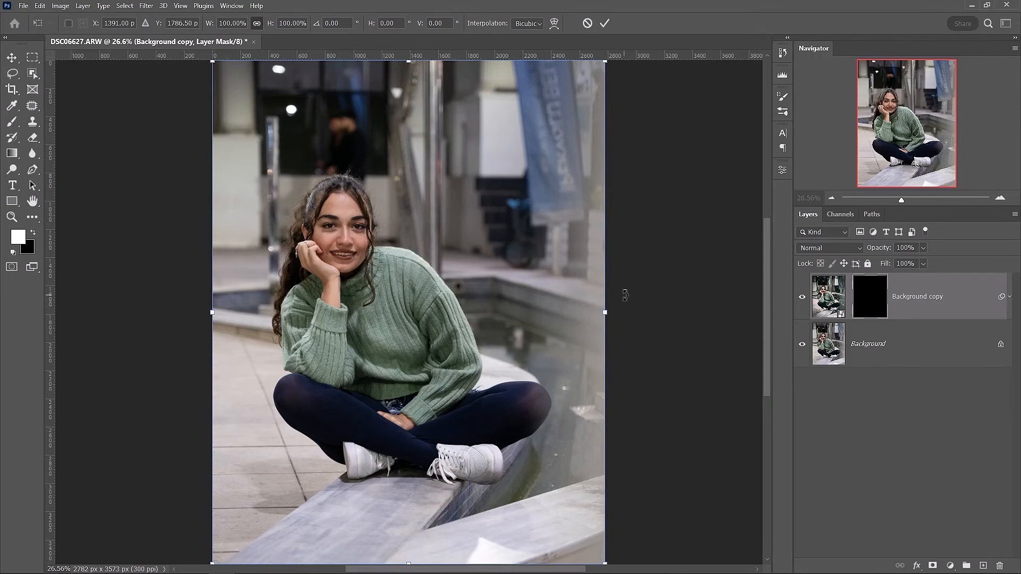
pyautogui.press('Return')
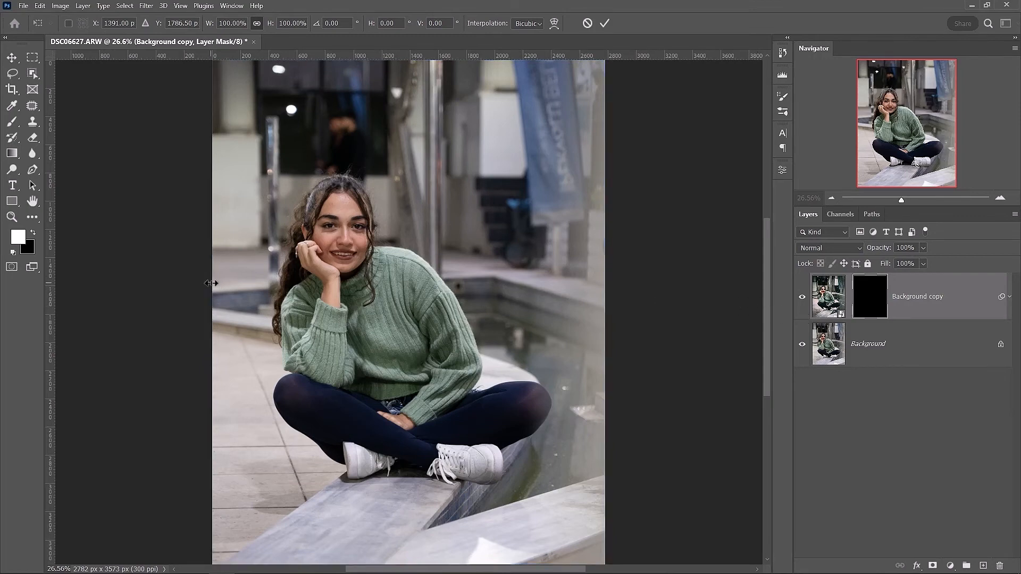
pyautogui.moveTo(213, 286); pyautogui.dragTo(591, 359)
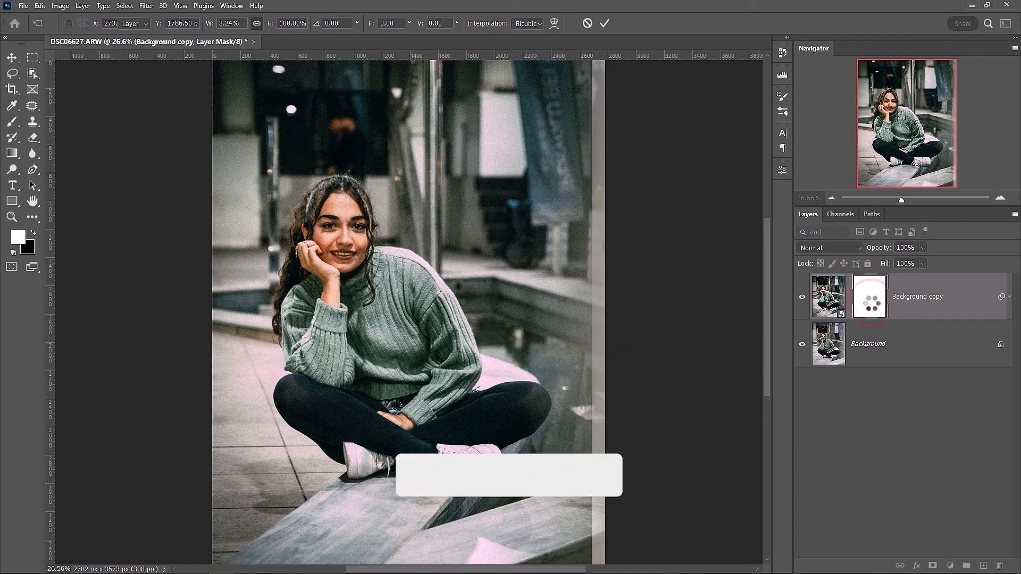
pyautogui.moveTo(1005, 547); pyautogui.dragTo(1000, 564)
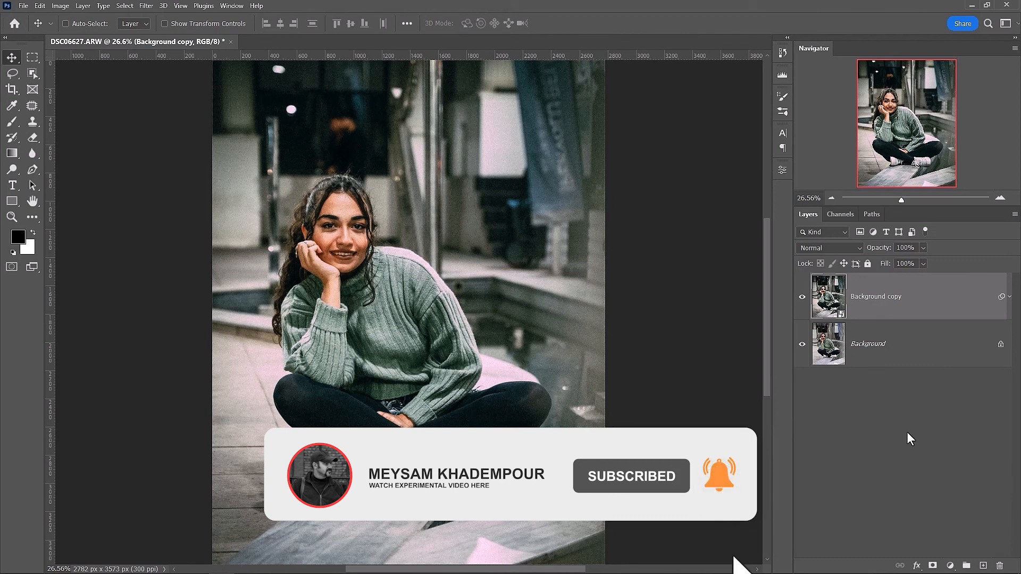